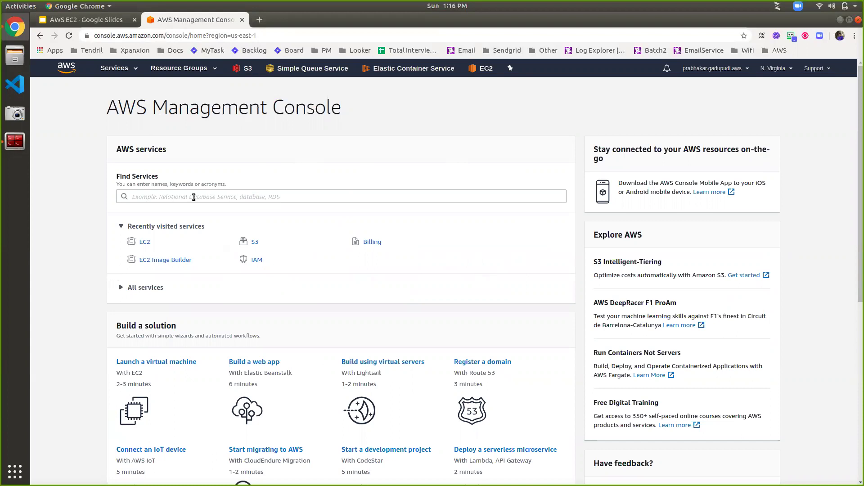
# Open the EC2 service in the AWS console and start the wizard for launching a new instance
pyautogui.click(114, 68)
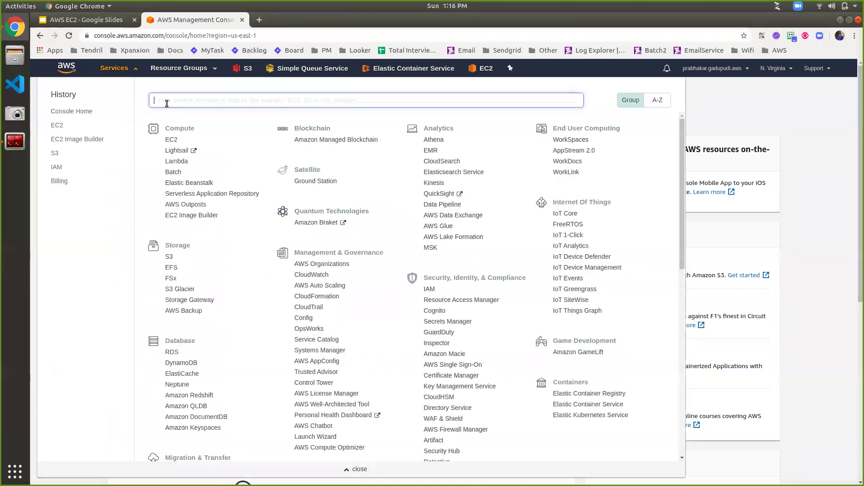
pyautogui.write('ec2')
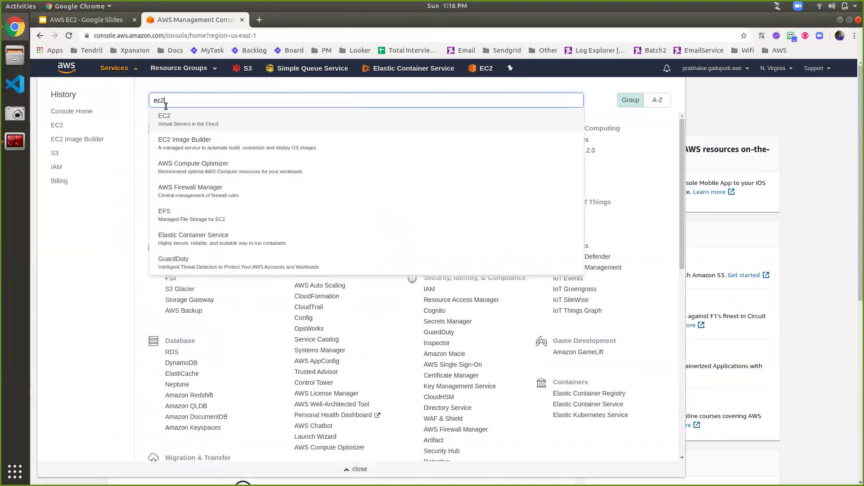
pyautogui.click(164, 130)
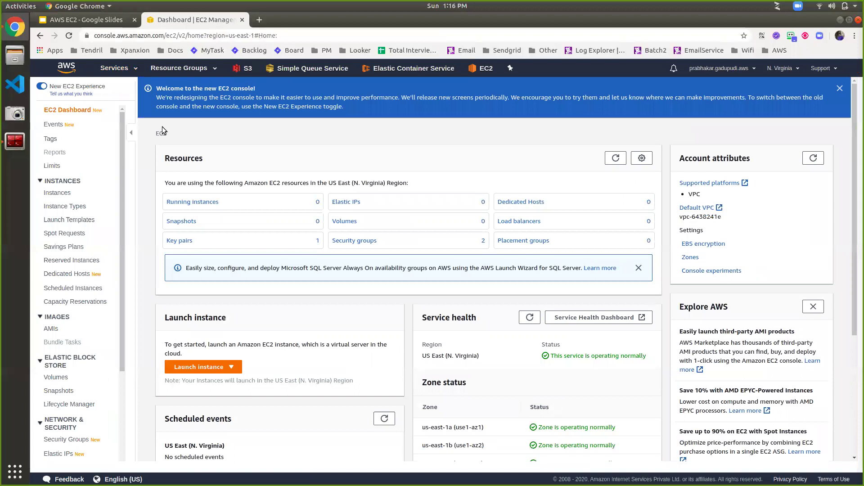
pyautogui.click(194, 366)
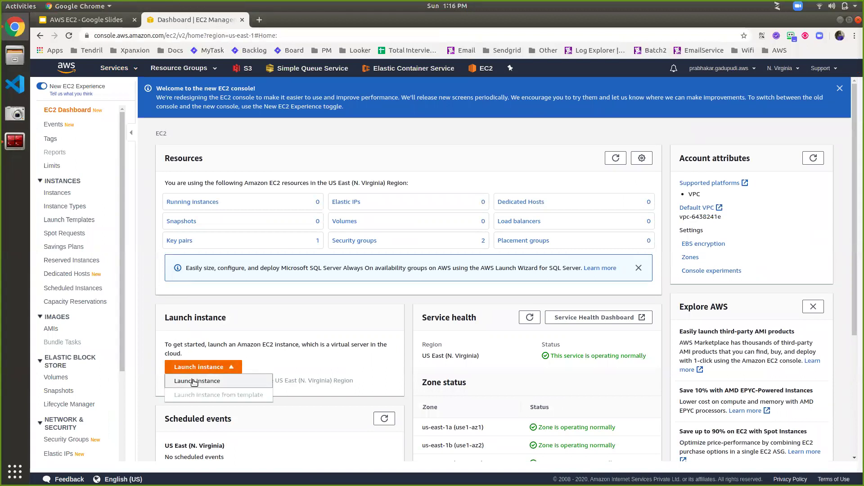
pyautogui.click(194, 381)
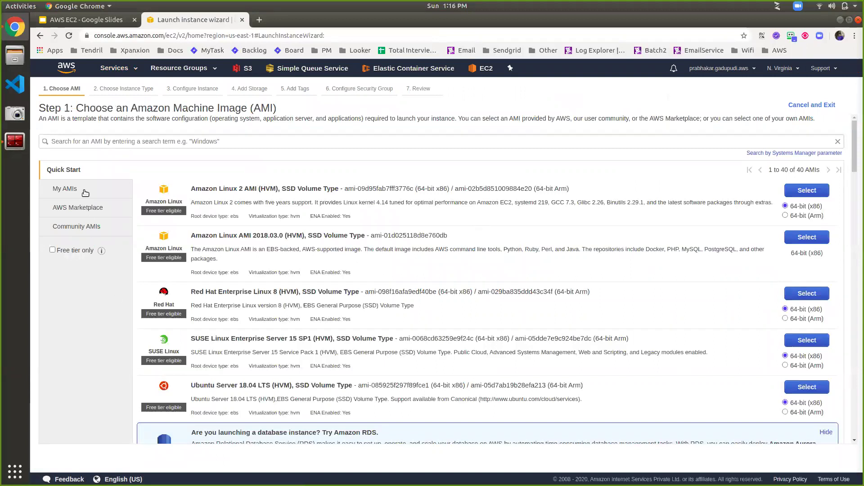
# Look through the My AMIs, AWS Marketplace and Community AMIs categories, and return to the Quick Start images
pyautogui.click(85, 191)
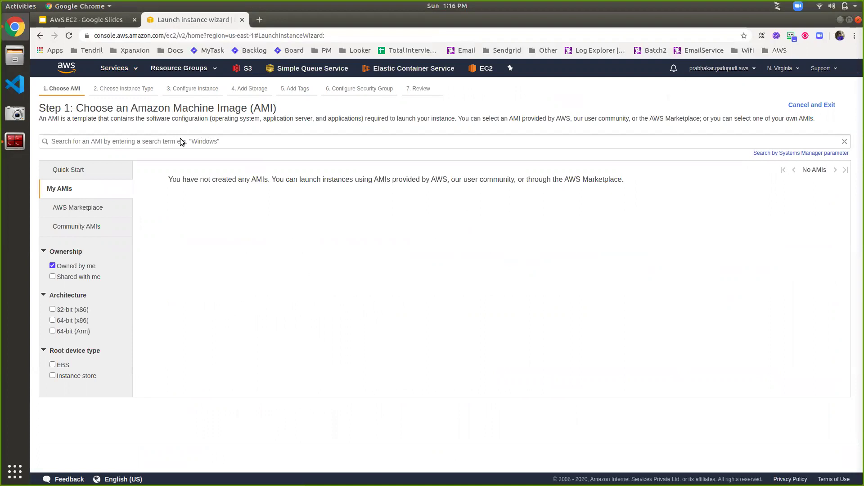
pyautogui.click(78, 179)
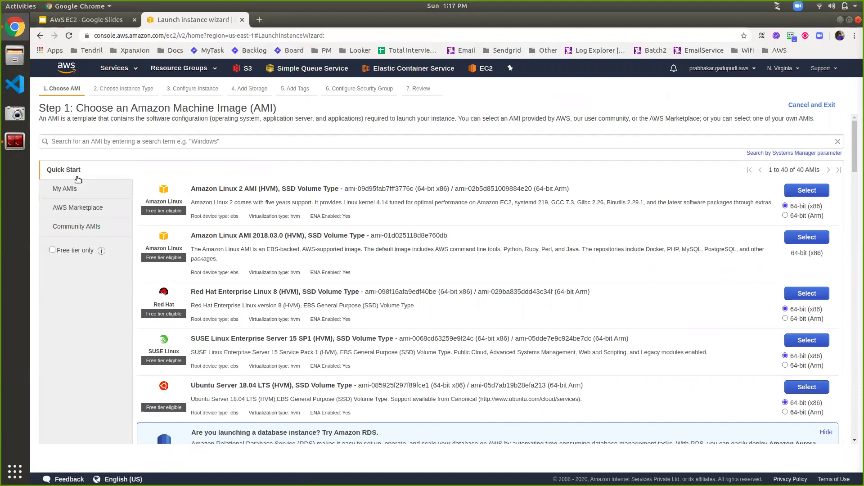
pyautogui.click(78, 189)
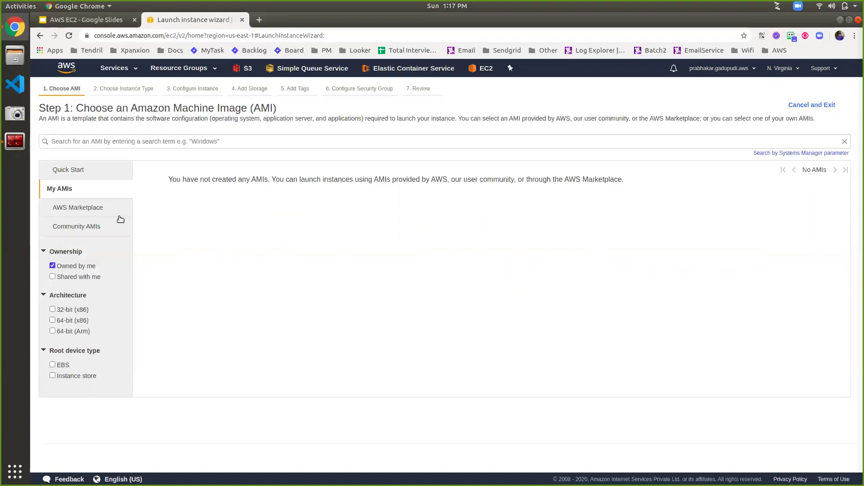
pyautogui.click(102, 209)
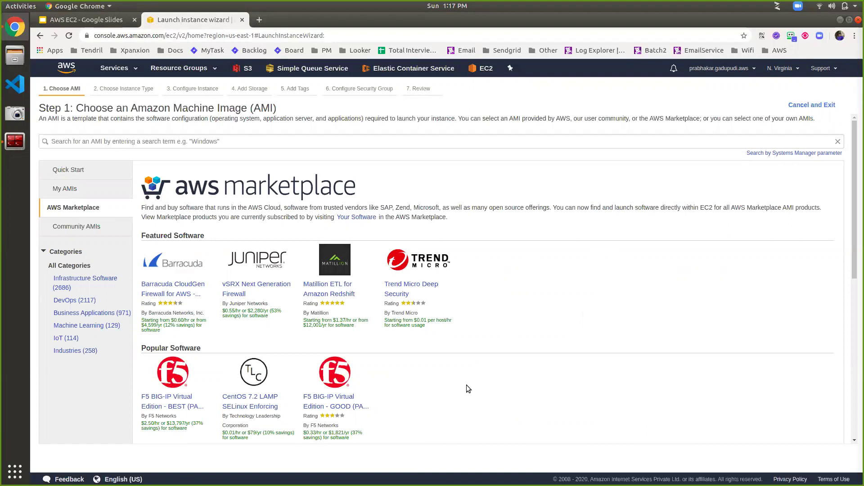
pyautogui.click(92, 225)
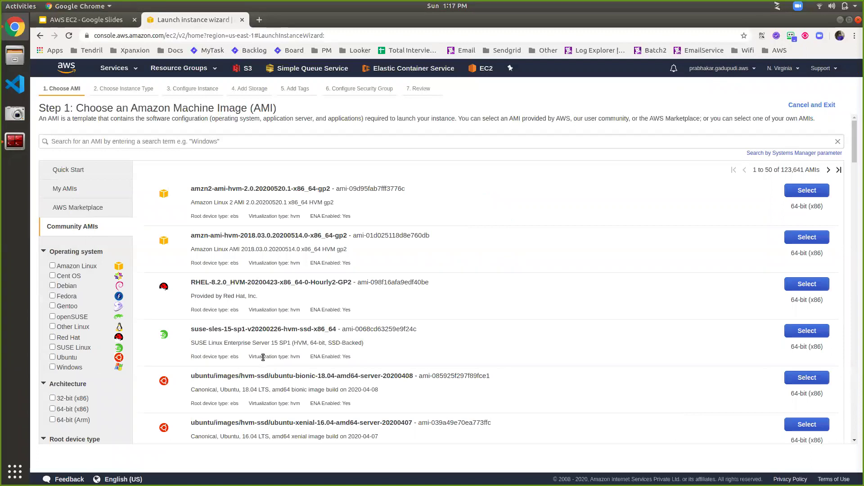
pyautogui.click(81, 174)
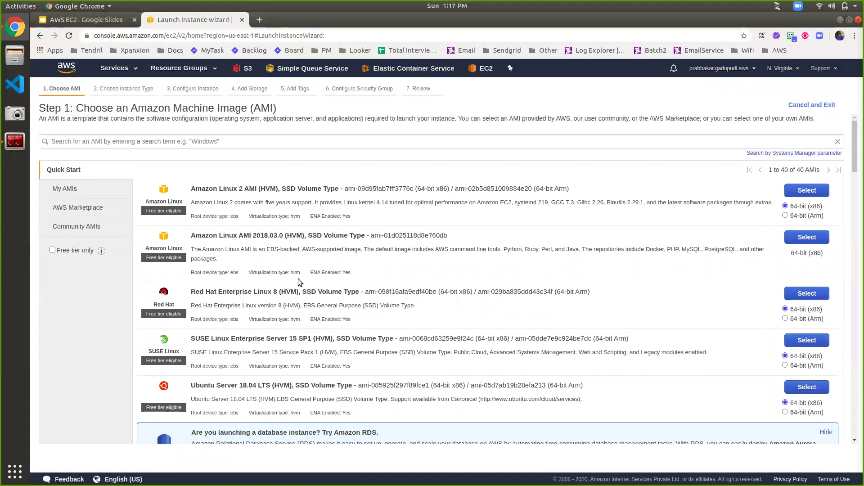
# Select the 64-bit x86 Ubuntu Server 18.04 LTS image and proceed to storage, keeping the t2.micro type and default instance details
pyautogui.scroll(-3, 318, 373)
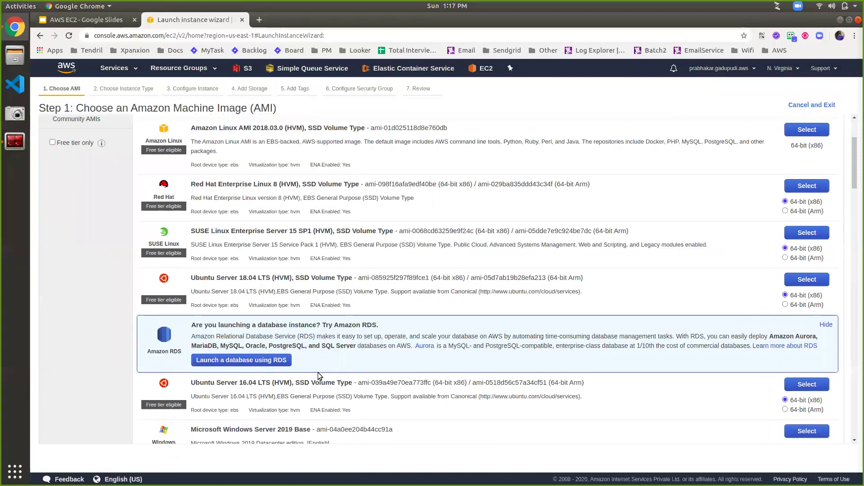
pyautogui.click(807, 279)
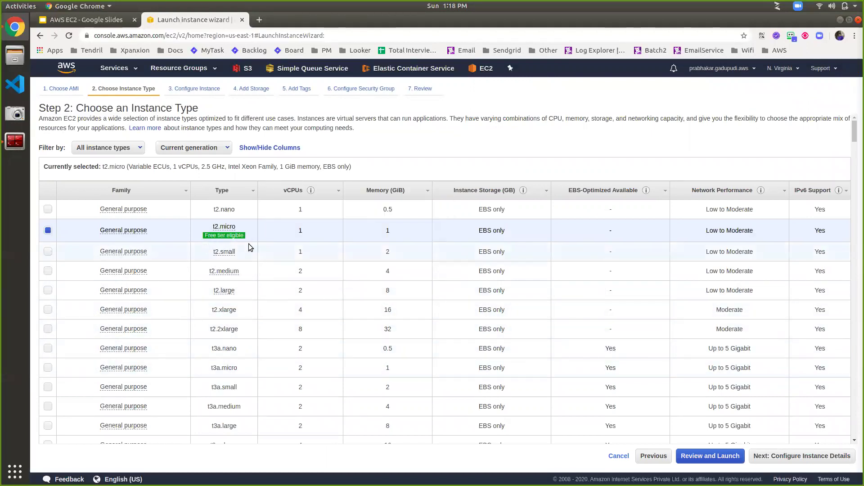
pyautogui.moveTo(237, 239)
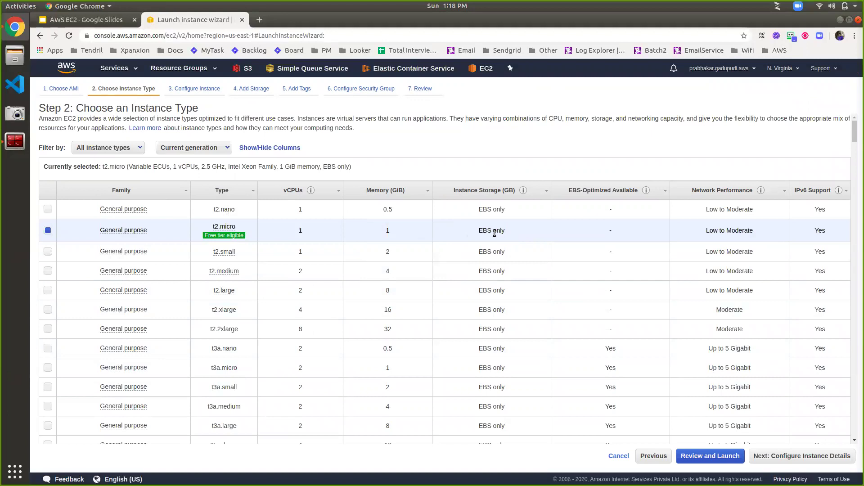
pyautogui.click(774, 458)
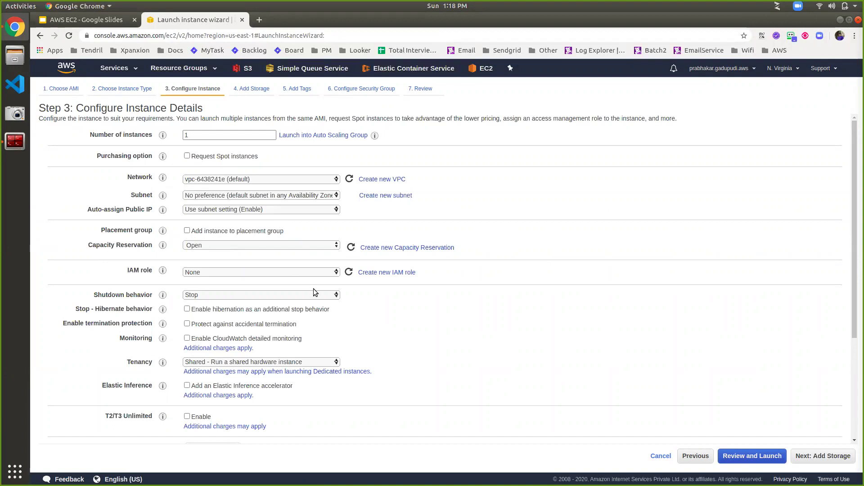
pyautogui.click(822, 455)
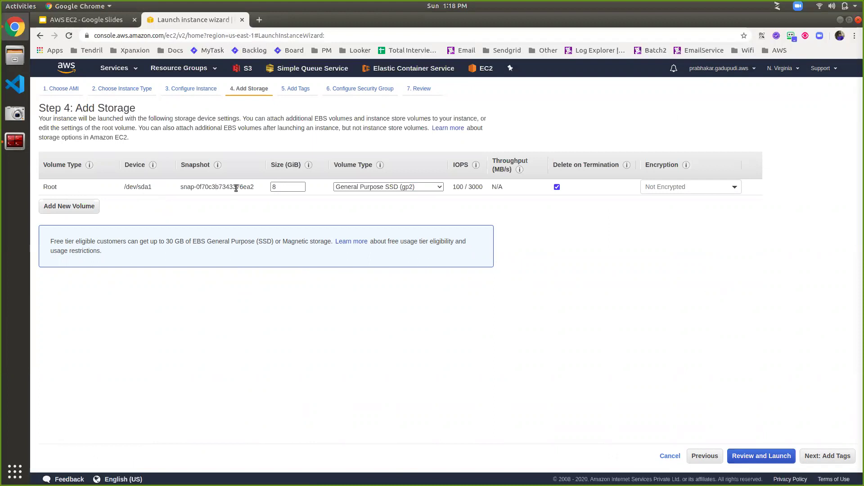
# Examine the root volume's type options, try an additional EBS volume with its type options, and remove the added volume
pyautogui.click(399, 191)
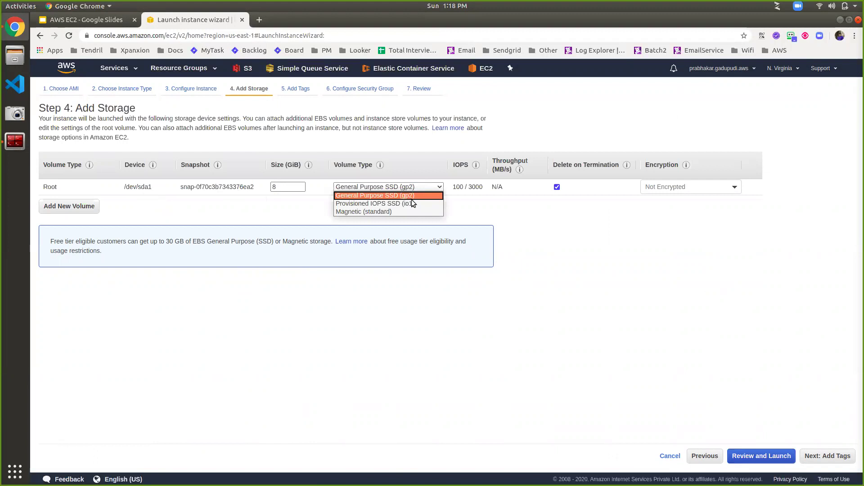
pyautogui.click(264, 215)
pyautogui.click(76, 209)
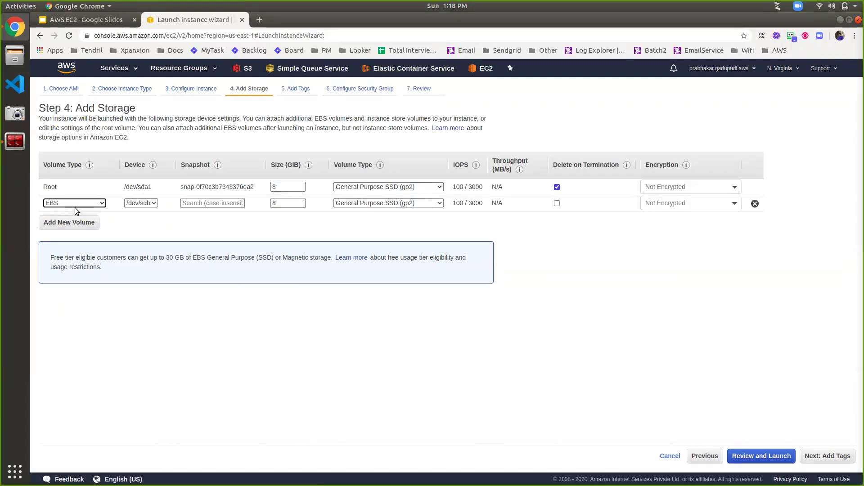
pyautogui.click(84, 203)
pyautogui.click(85, 204)
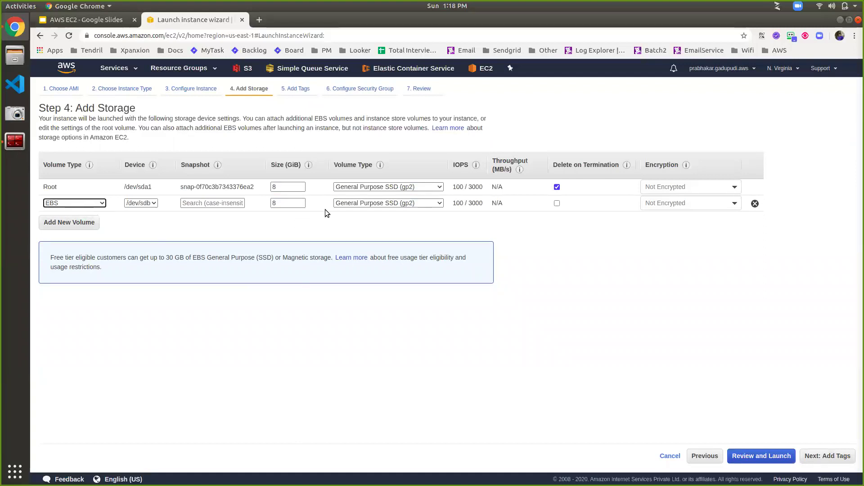
pyautogui.click(364, 204)
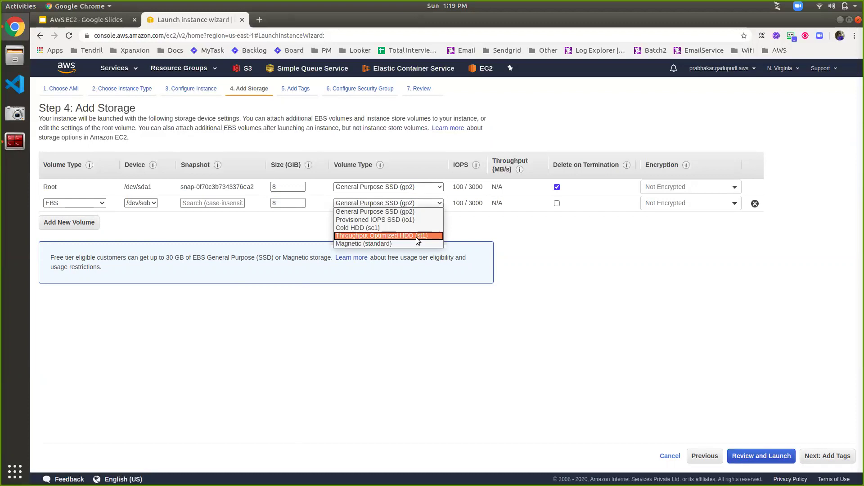
pyautogui.click(493, 228)
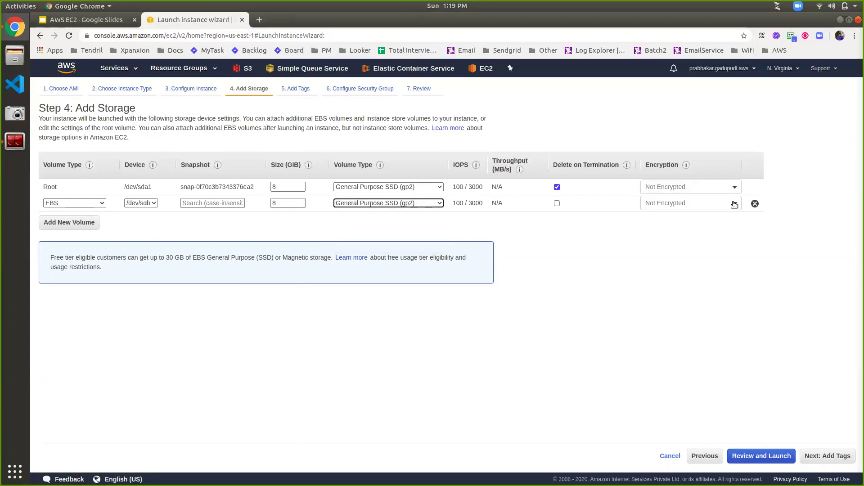
pyautogui.click(755, 204)
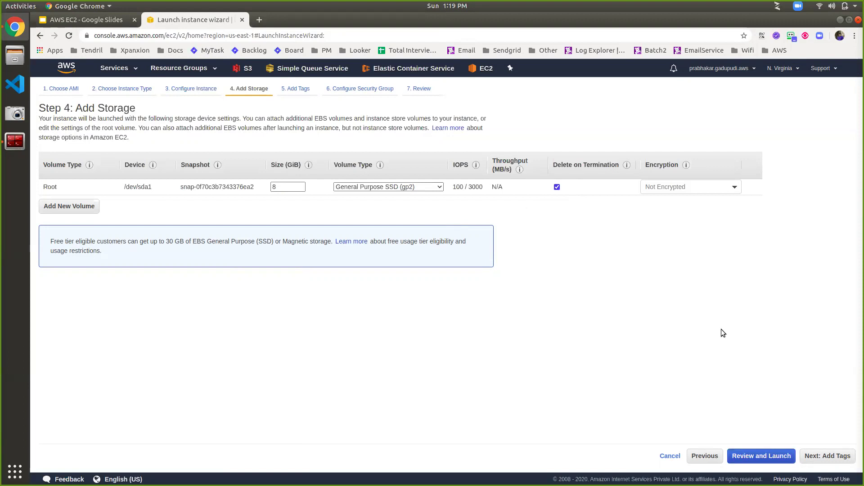
# Proceed to tags and add a tag with the key "demo instance" and the value "demon stance"
pyautogui.click(832, 457)
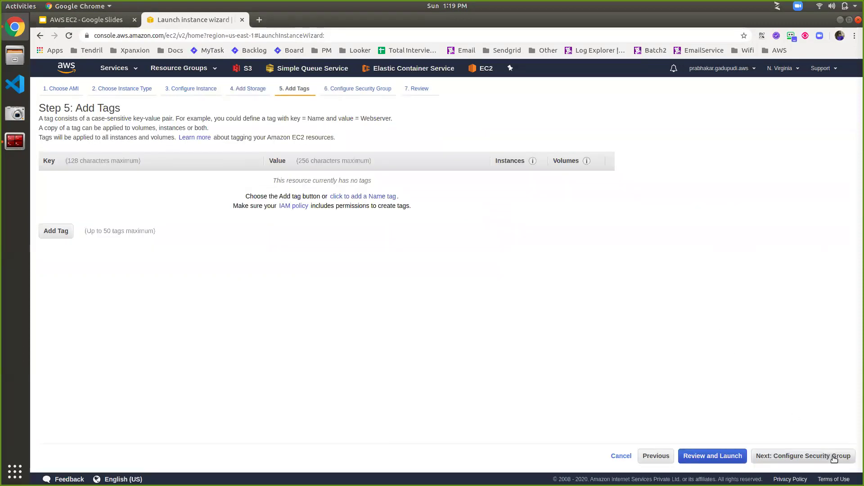
pyautogui.click(55, 232)
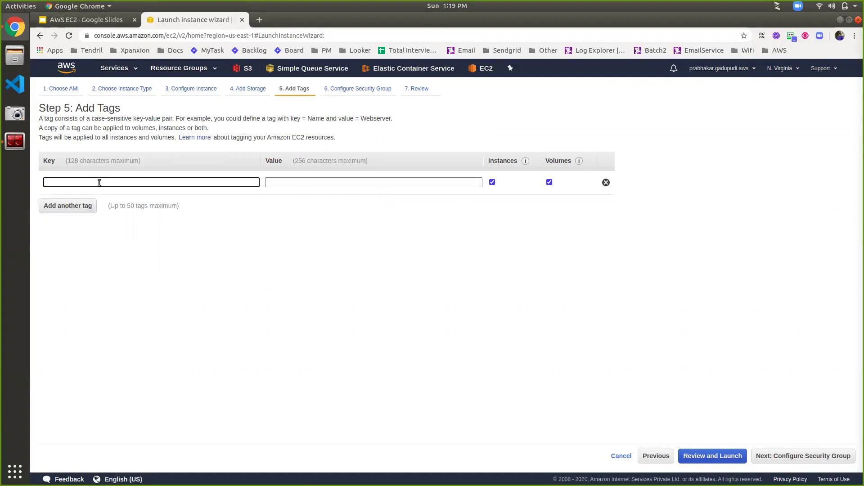
pyautogui.write('demo ins')
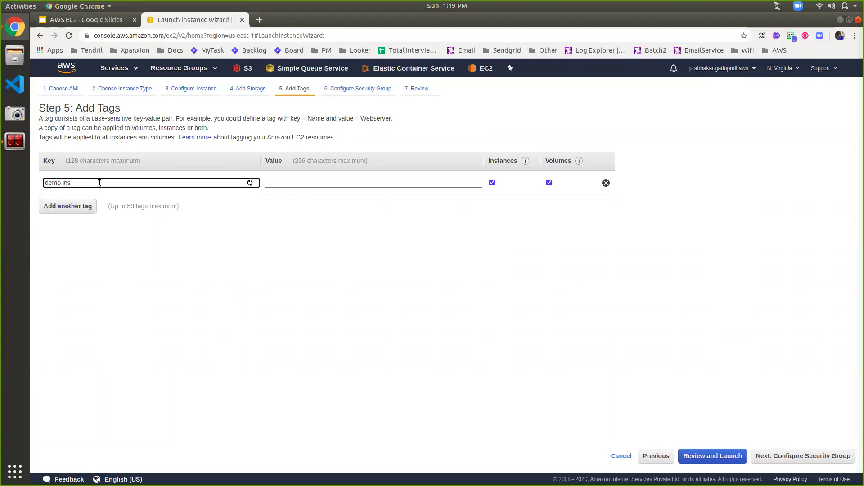
pyautogui.write('tance')
pyautogui.press('Tab')
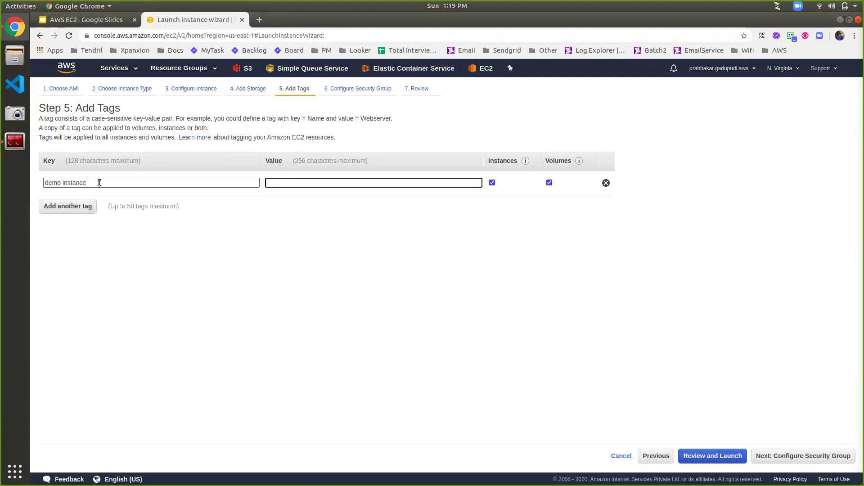
pyautogui.write('demon stance')
# Add a second tag with the key "projectname" and the value "poc"
pyautogui.click(59, 206)
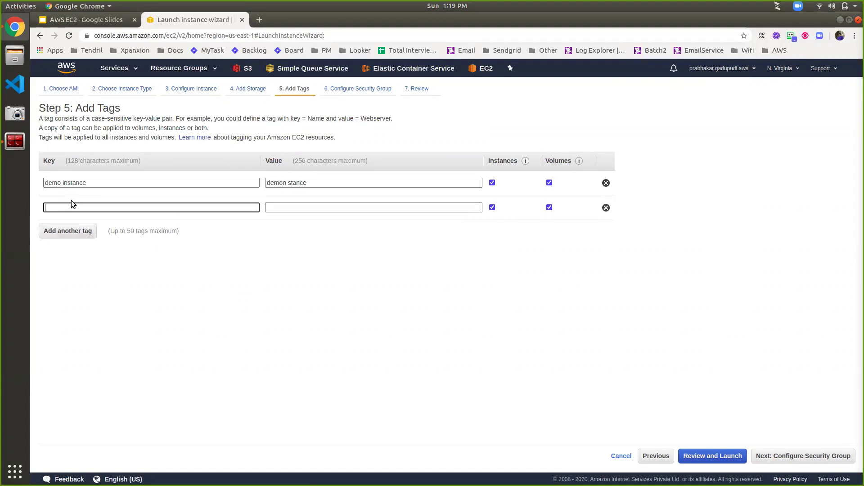
pyautogui.click(103, 207)
pyautogui.write('projectname')
pyautogui.press('Tab')
pyautogui.write('poc')
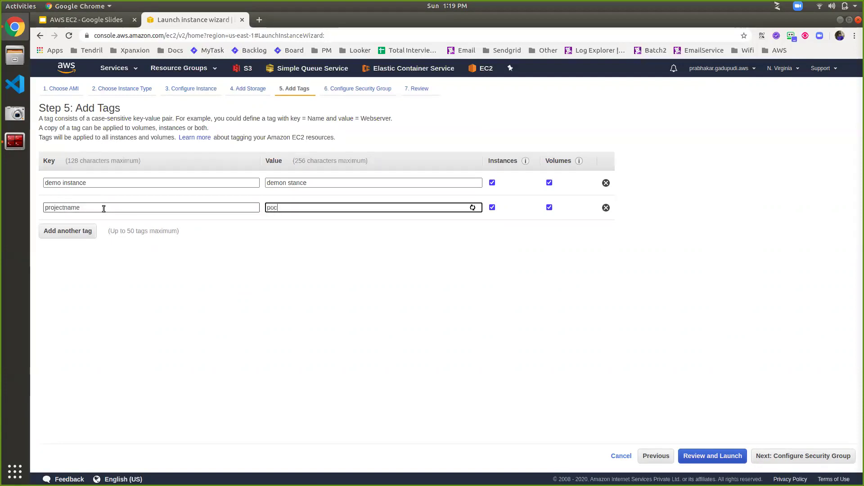
# Proceed to the security group configuration and name the new security group demo-instance-sg
pyautogui.click(791, 456)
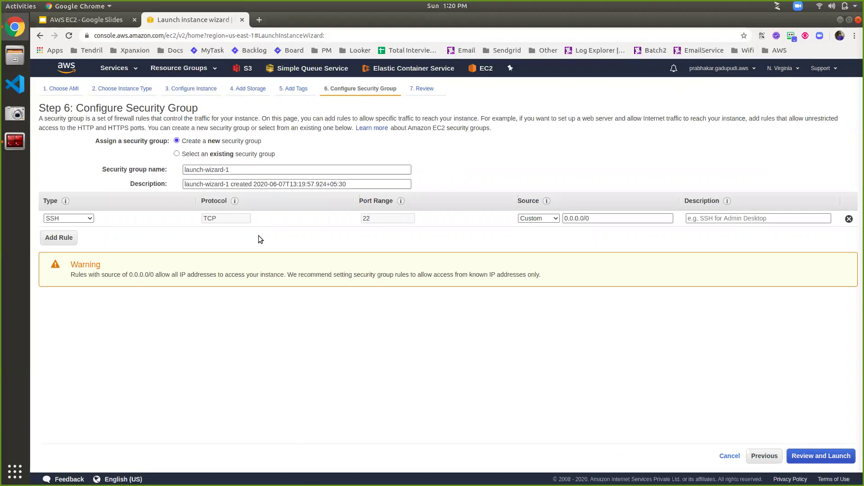
pyautogui.click(238, 169)
pyautogui.hotkey('ctrl', 'a')
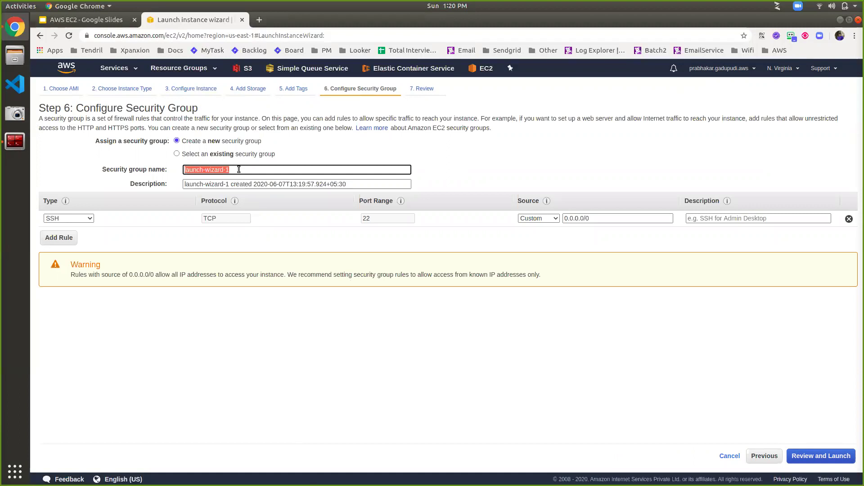
pyautogui.write('demo-instance-sg')
# Add an HTTP rule to the security group and proceed to the launch review to check the instance settings
pyautogui.click(75, 238)
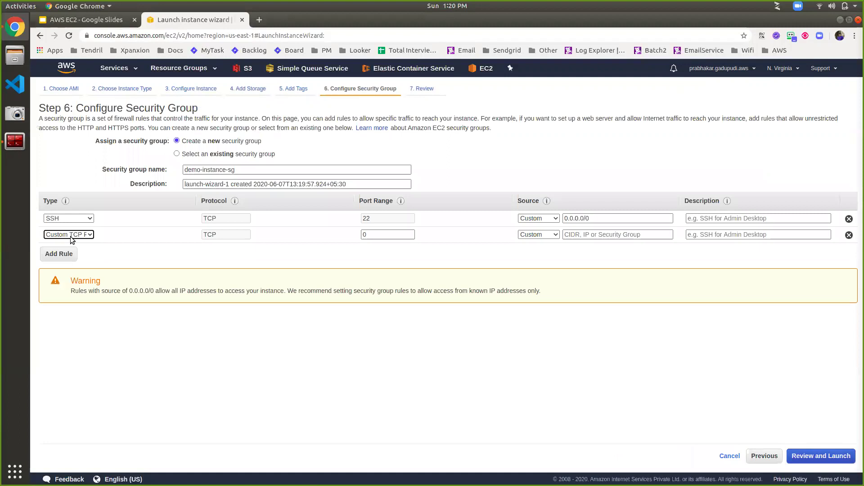
pyautogui.click(84, 234)
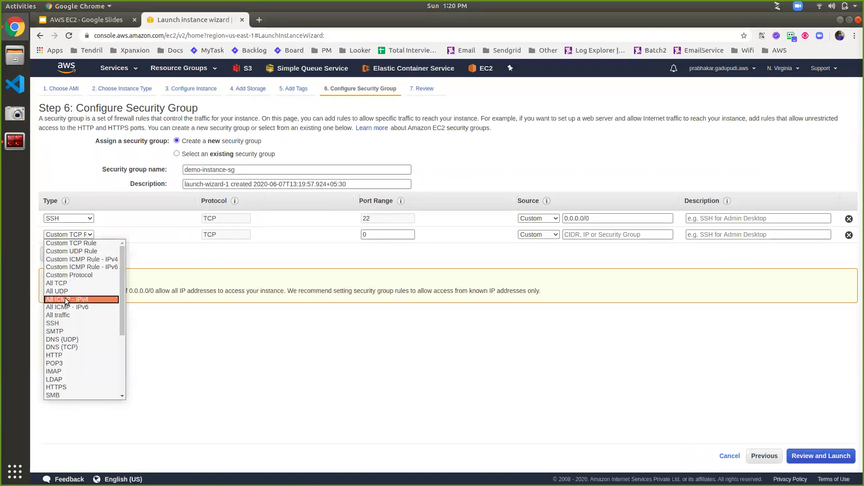
pyautogui.click(58, 355)
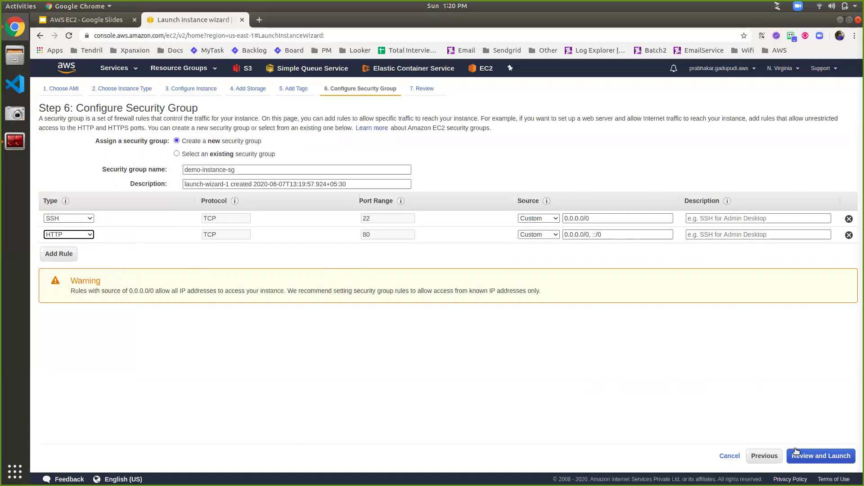
pyautogui.click(809, 456)
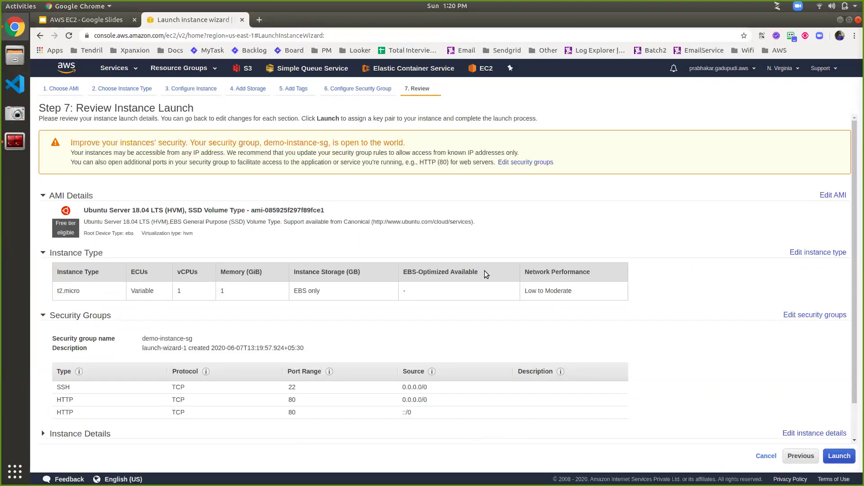
pyautogui.scroll(-1, 552, 313)
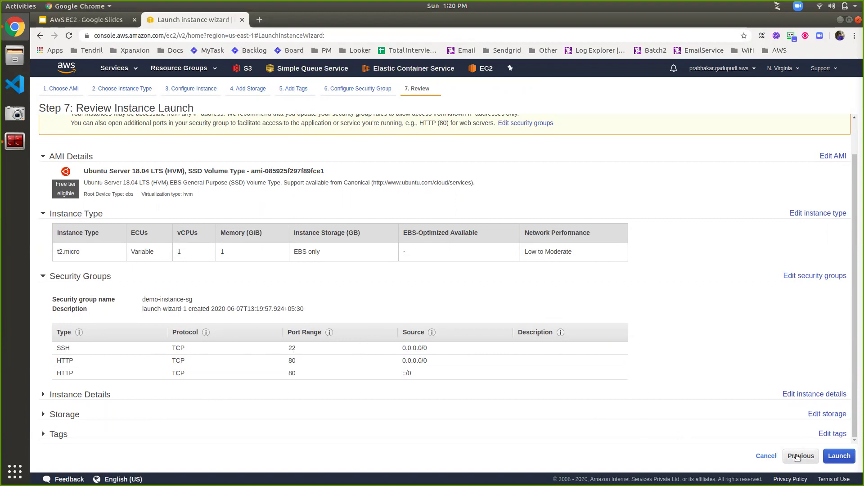
# Create and download a new key pair named demokey, and launch the instance with it
pyautogui.click(841, 456)
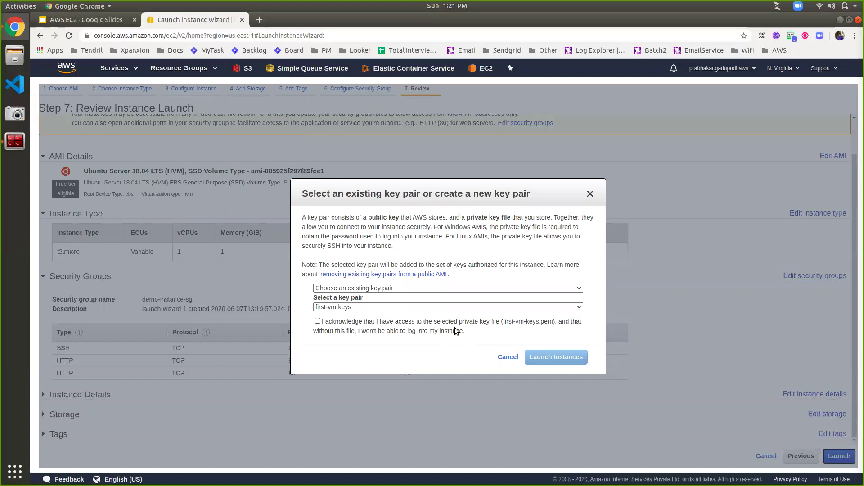
pyautogui.click(462, 288)
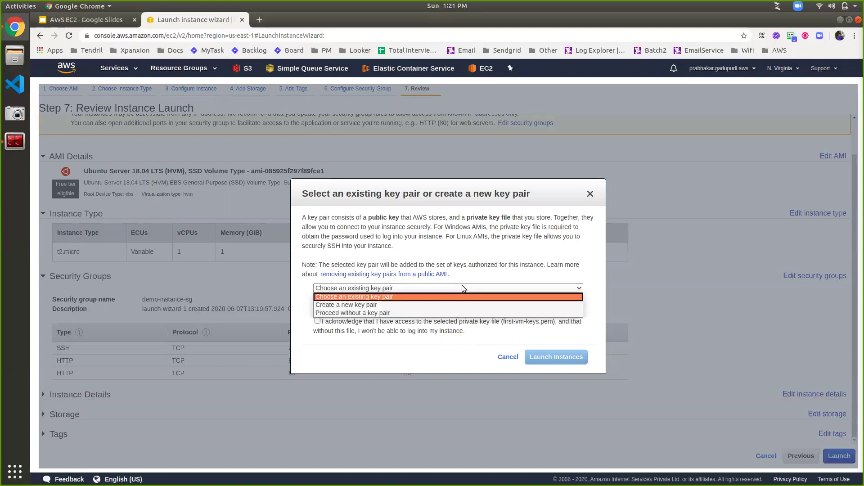
pyautogui.click(448, 304)
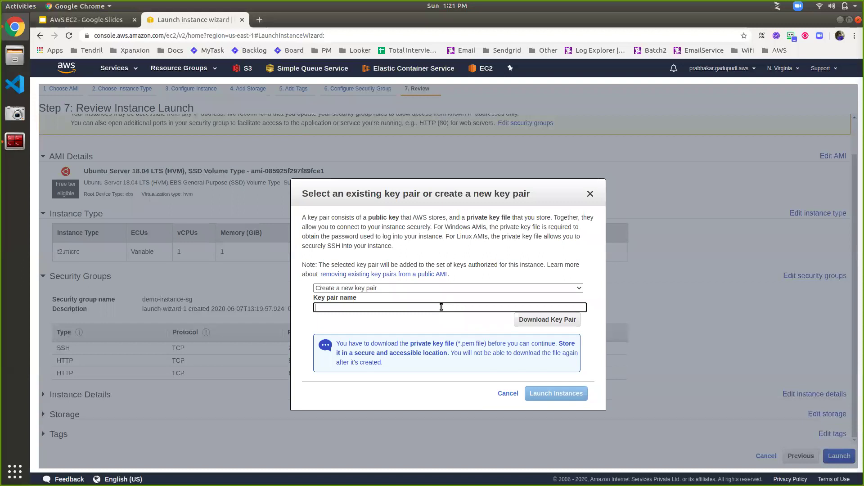
pyautogui.write('demokey')
pyautogui.click(546, 320)
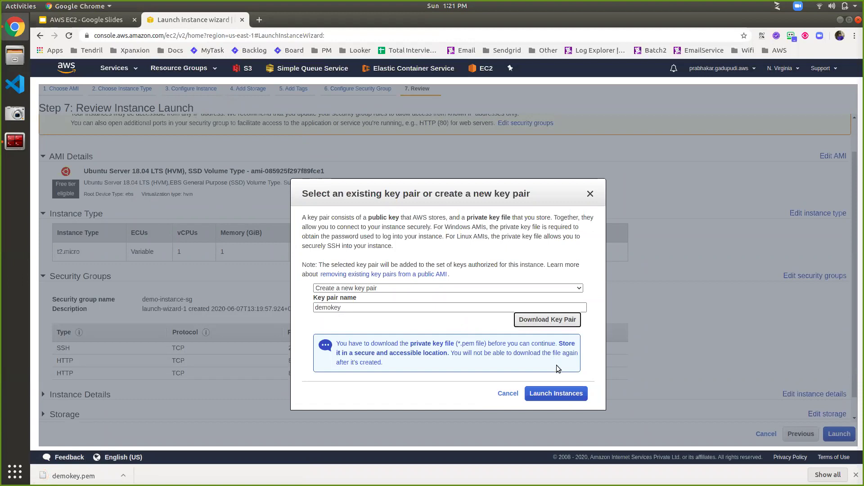
pyautogui.click(556, 394)
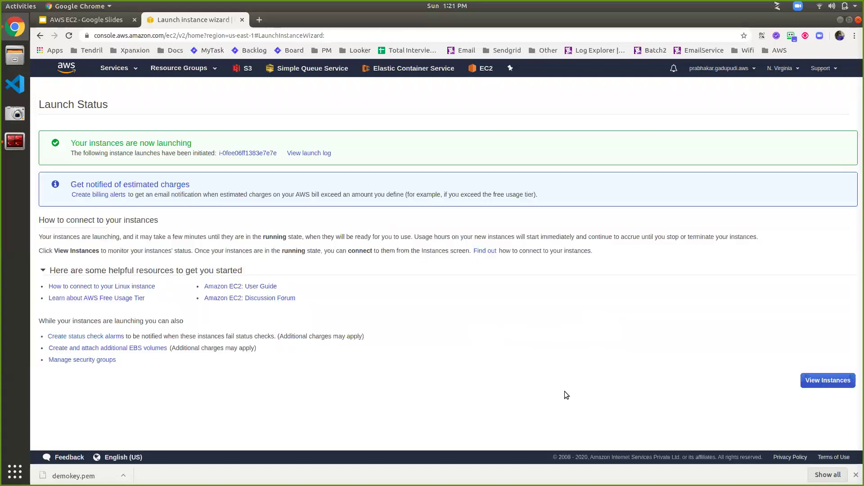
# Open the instances list, refresh it, and enlarge the page and list area to show every instance
pyautogui.click(814, 383)
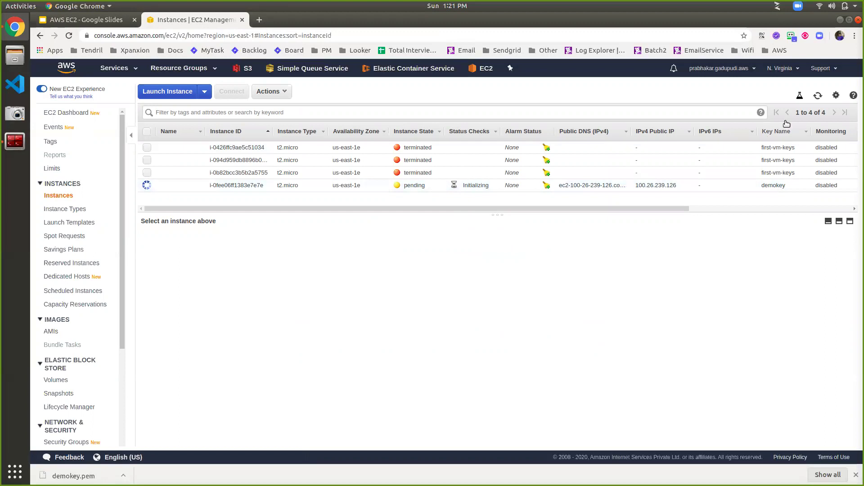
pyautogui.click(817, 96)
pyautogui.hotkey('ctrl', '+')
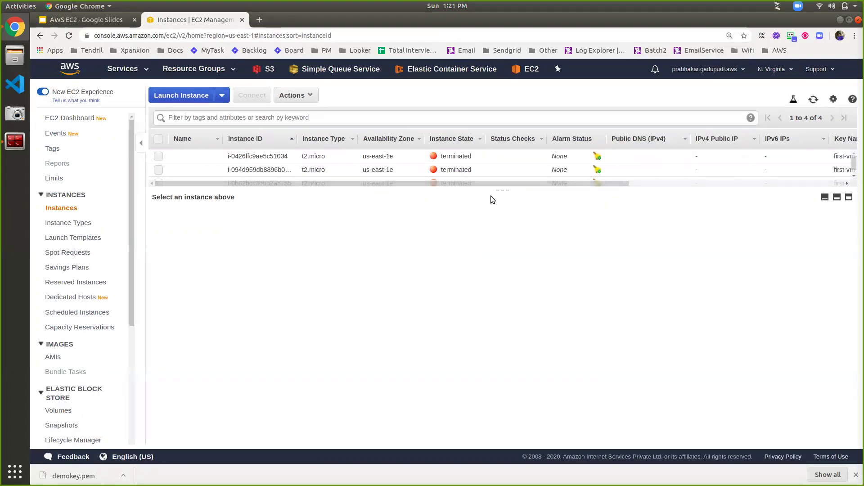
pyautogui.moveTo(502, 191); pyautogui.dragTo(489, 339)
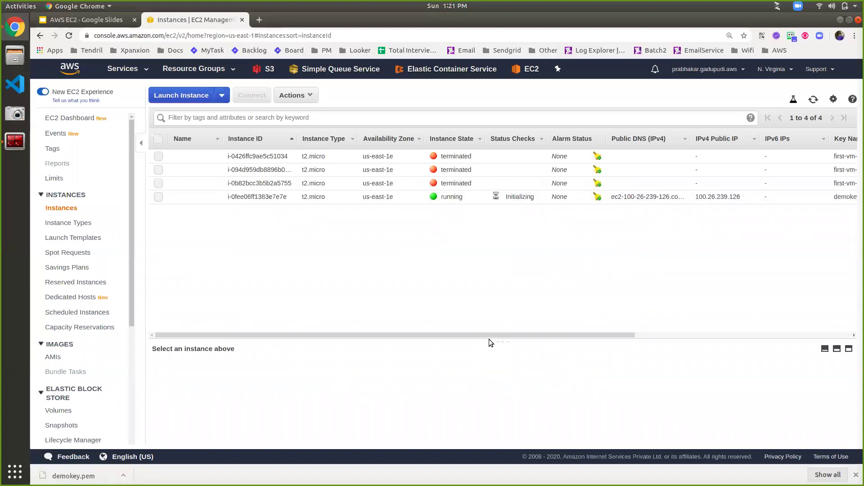
# Select the newly launched demokey instance and examine its description details, including network addresses, security group and AMI
pyautogui.click(408, 197)
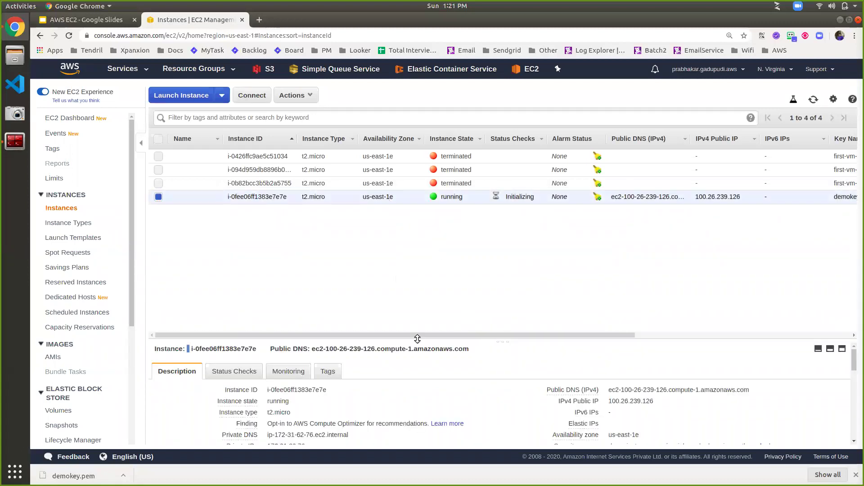
pyautogui.moveTo(417, 338); pyautogui.dragTo(420, 256)
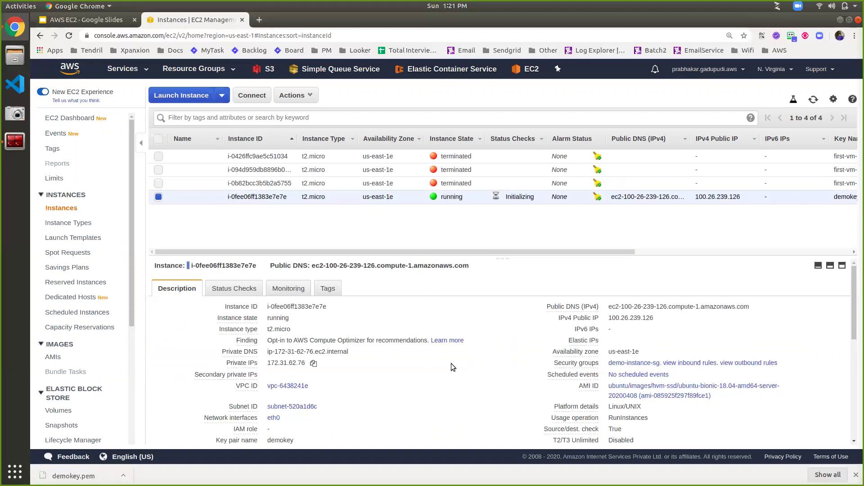
pyautogui.scroll(-3, 451, 363)
pyautogui.scroll(2, 451, 364)
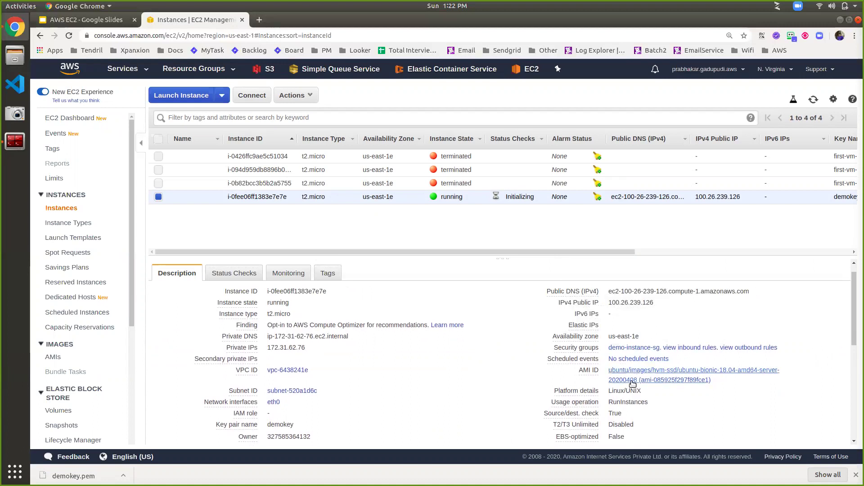
pyautogui.scroll(-1, 504, 409)
pyautogui.scroll(-5, 503, 406)
pyautogui.scroll(8, 502, 406)
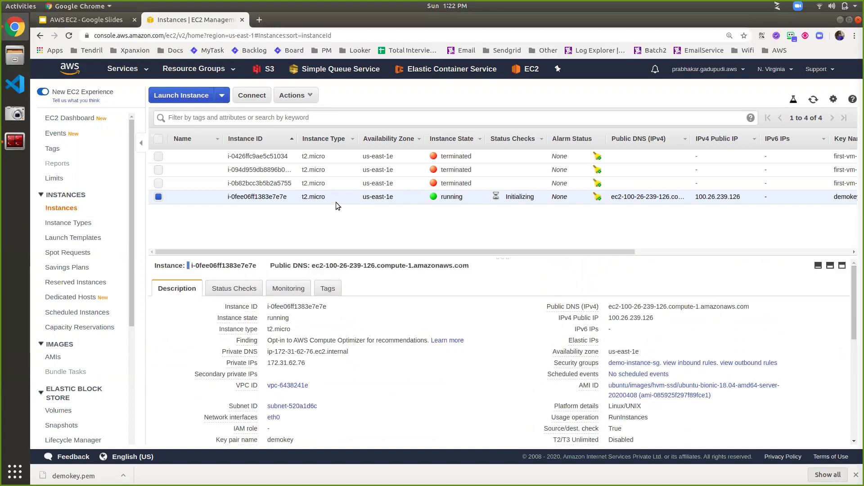
# Copy the example SSH command from the instance's connection instructions and switch to the Terminator terminal
pyautogui.click(252, 96)
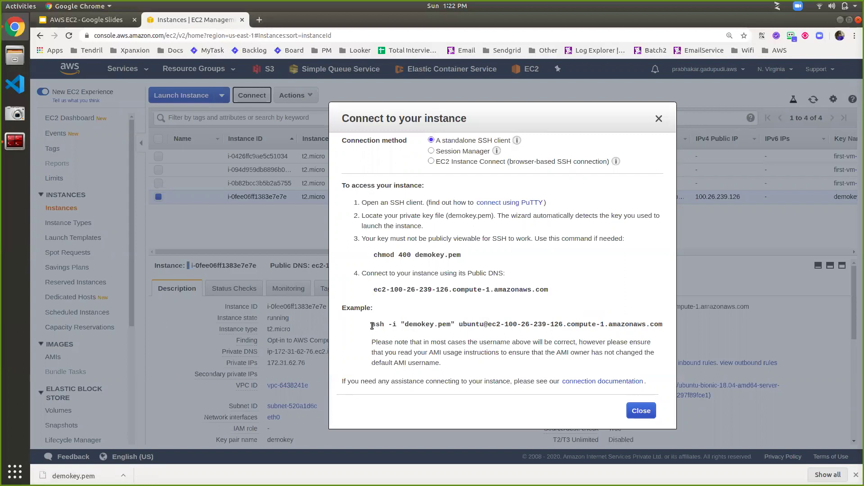
pyautogui.moveTo(371, 325); pyautogui.dragTo(660, 320)
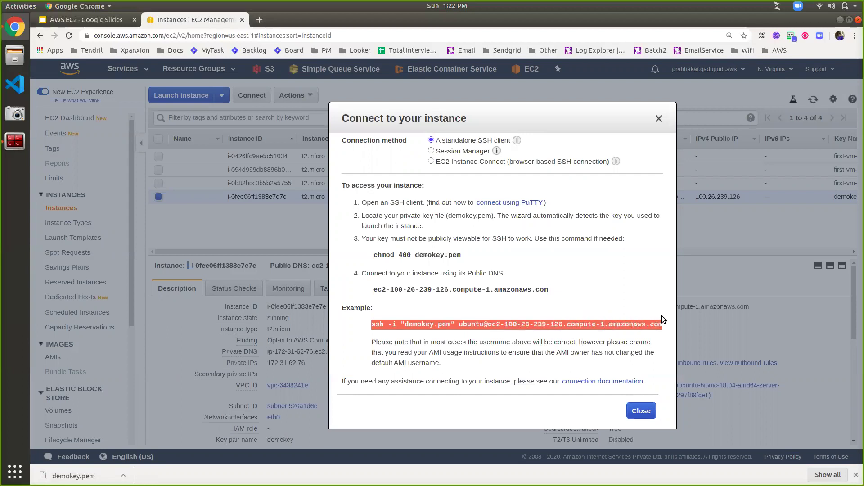
pyautogui.click(21, 148)
# Copy demokey.pem from the parent folder into the current awsKeys folder with cp ../demokey.pem
pyautogui.write('cp ../de')
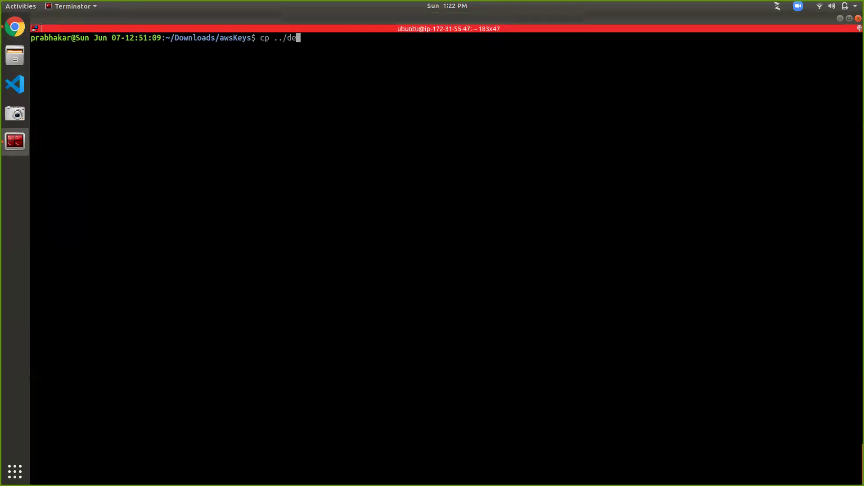
pyautogui.press('Tab')
pyautogui.write('.')
pyautogui.press('Return')
pyautogui.hotkey('ctrl', 'shift', 'v')
pyautogui.press('Return')
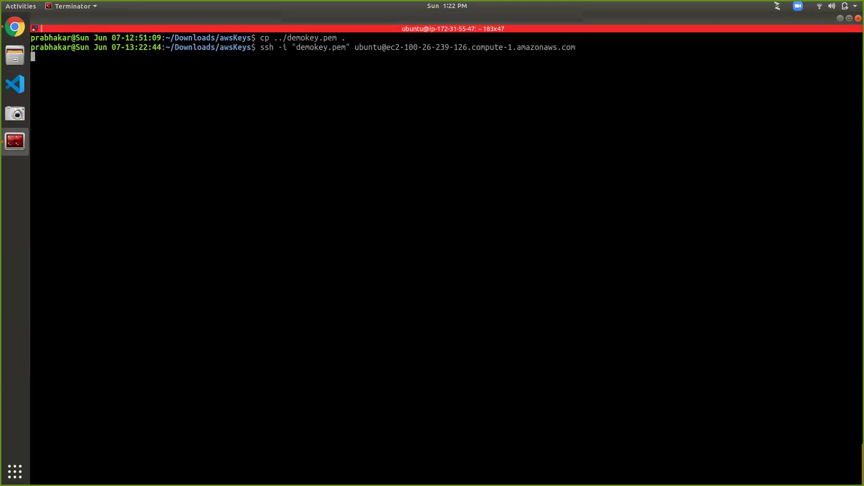
pyautogui.write('yes')
pyautogui.press('Return')
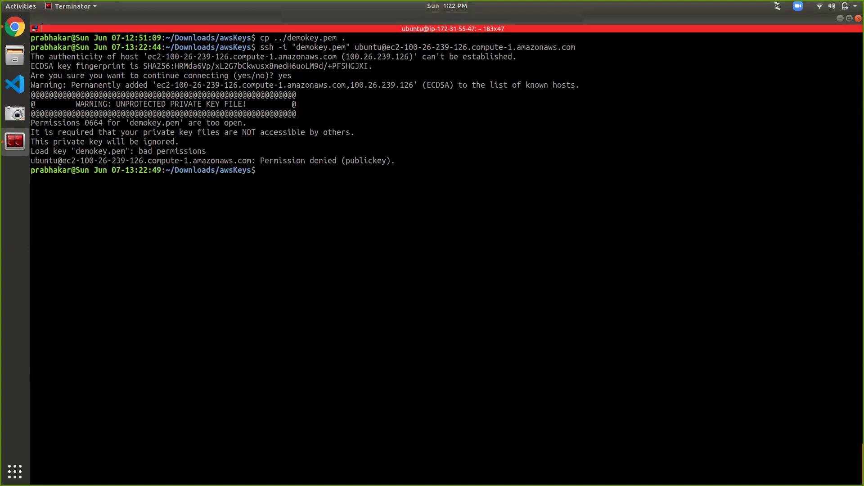
# Try to make the key usable with chmod +x demokey.pem and rerun the SSH connection command
pyautogui.write('chmod +x demokey.pem')
pyautogui.press('Return')
pyautogui.press('Up')
pyautogui.press('Up')
pyautogui.press('Return')
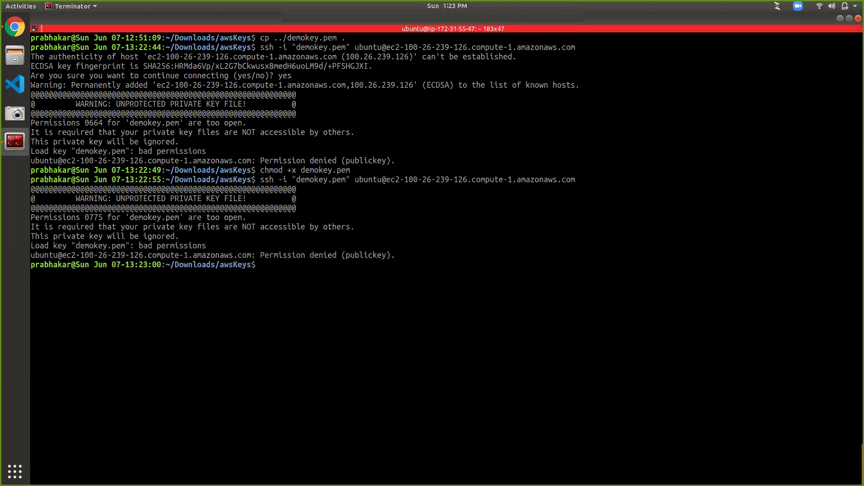
# Copy the chmod 400 demokey.pem command from the connection instructions in Chrome and run it in the Terminator terminal
pyautogui.hotkey('alt', 'Tab')
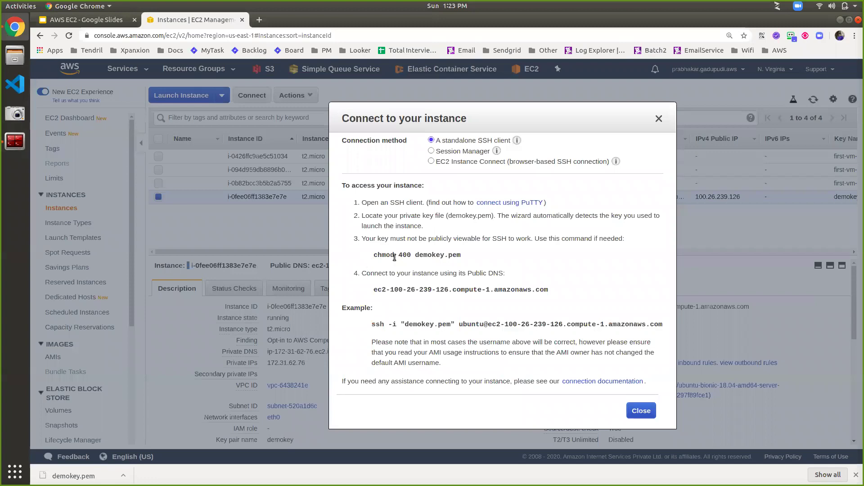
pyautogui.tripleClick(394, 257)
pyautogui.hotkey('ctrl', 'c')
pyautogui.hotkey('alt', 'Tab')
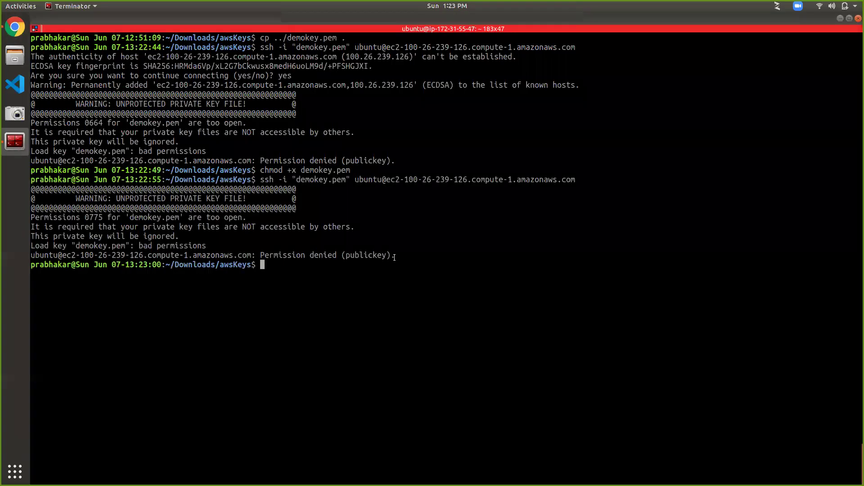
pyautogui.middleClick(352, 256)
pyautogui.press('Return')
# Rerun the earlier SSH command with demokey.pem to log in to the EC2 instance
pyautogui.press('Up')
pyautogui.press('Up')
pyautogui.press('Return')
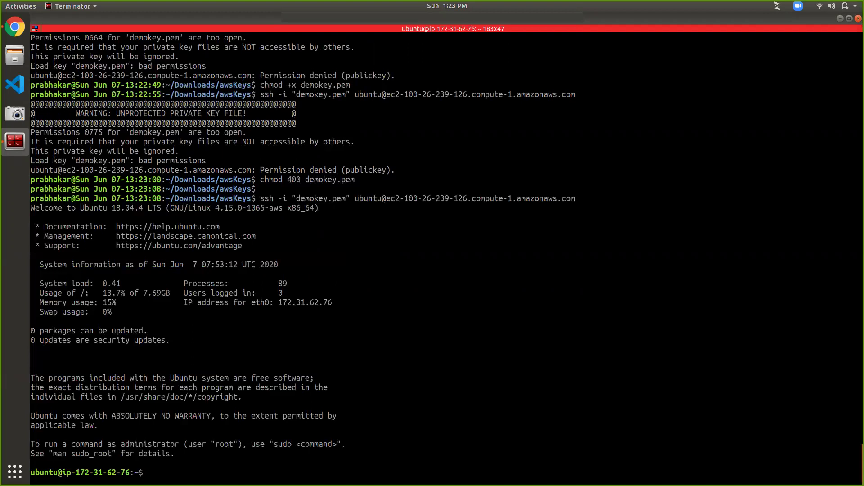
# Check the remote host in the shell prompt and list the files in the instance's home directory
pyautogui.doubleClick(64, 472)
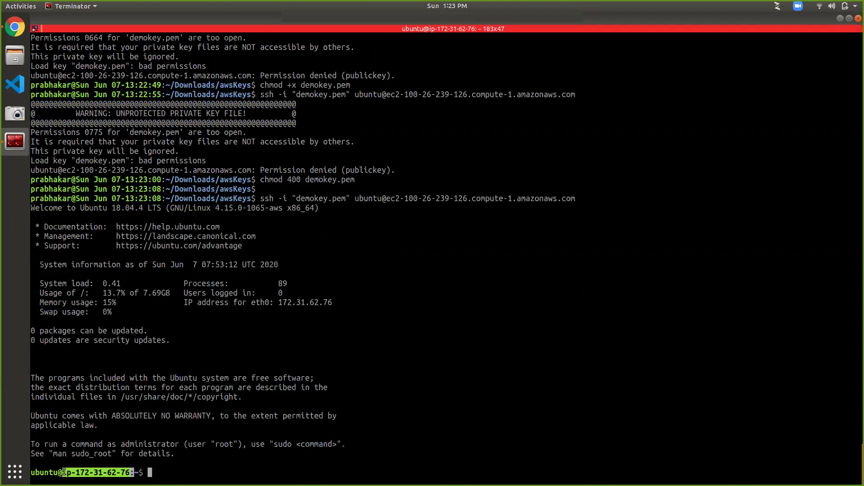
pyautogui.click(232, 421)
pyautogui.write('ls')
pyautogui.press('Return')
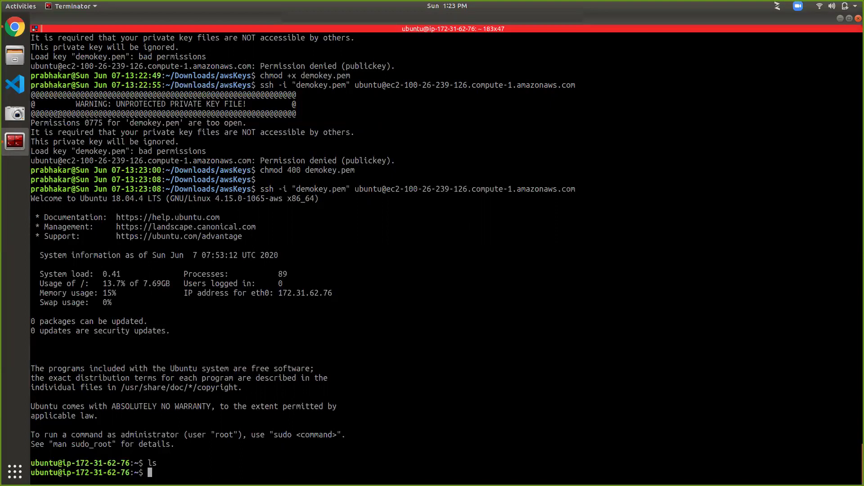
# Switch back to Chrome and close the instance's connection instructions
pyautogui.click(15, 29)
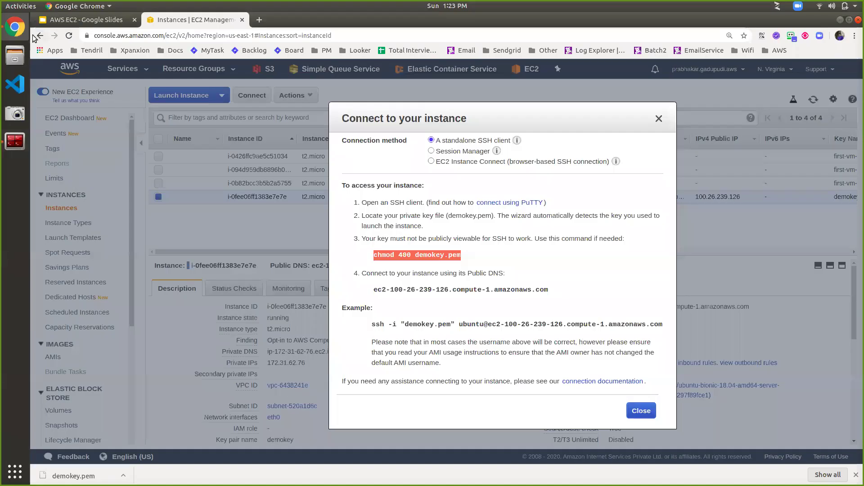
pyautogui.click(659, 119)
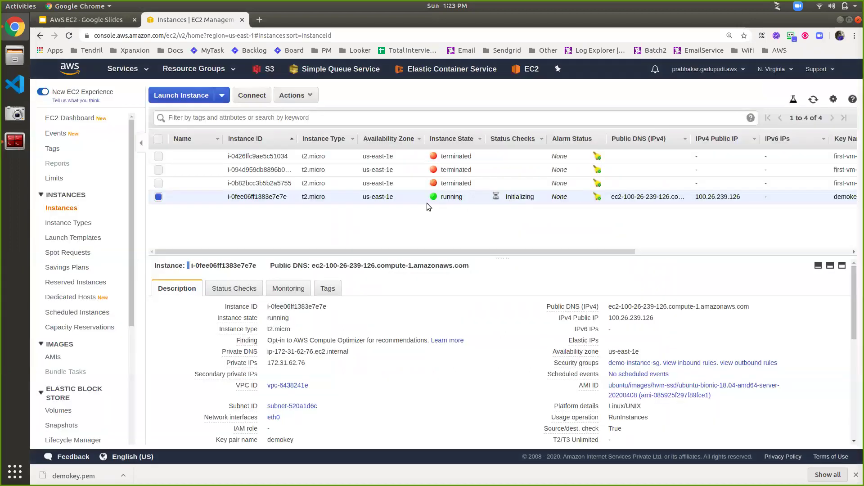
pyautogui.click(311, 98)
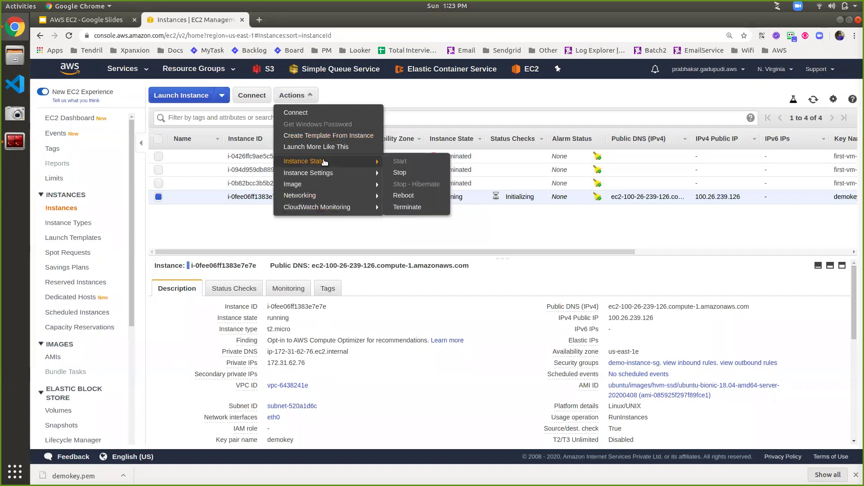
pyautogui.moveTo(327, 177)
pyautogui.moveTo(350, 162)
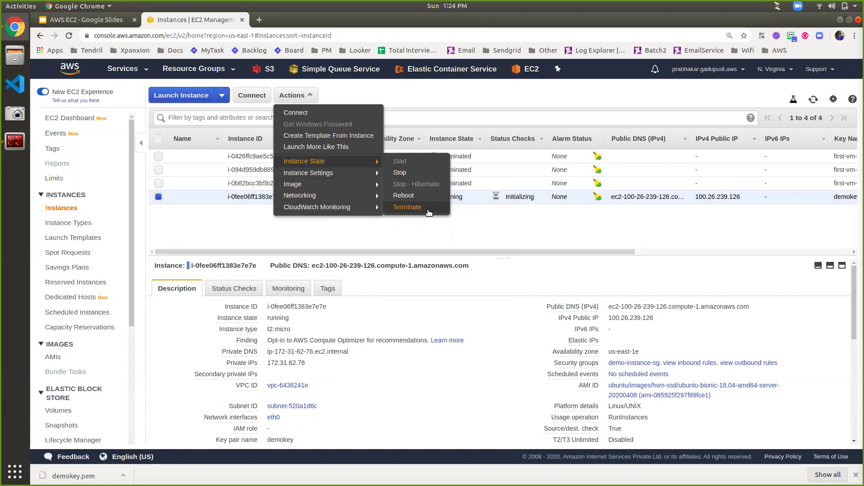
pyautogui.moveTo(361, 184)
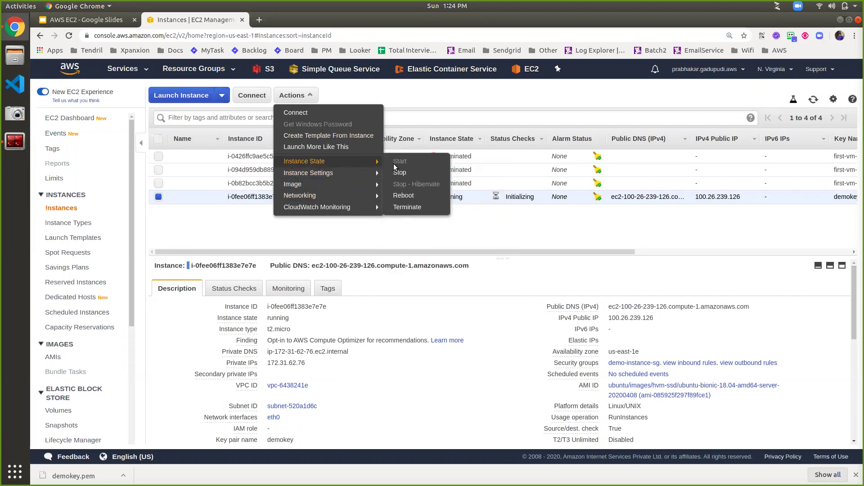
pyautogui.click(407, 208)
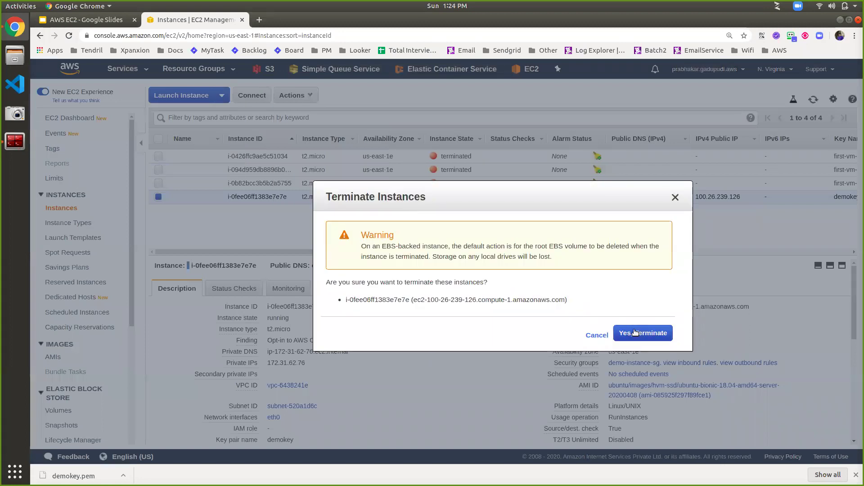
pyautogui.click(674, 199)
# Enable termination protection for the running demokey instance
pyautogui.click(305, 96)
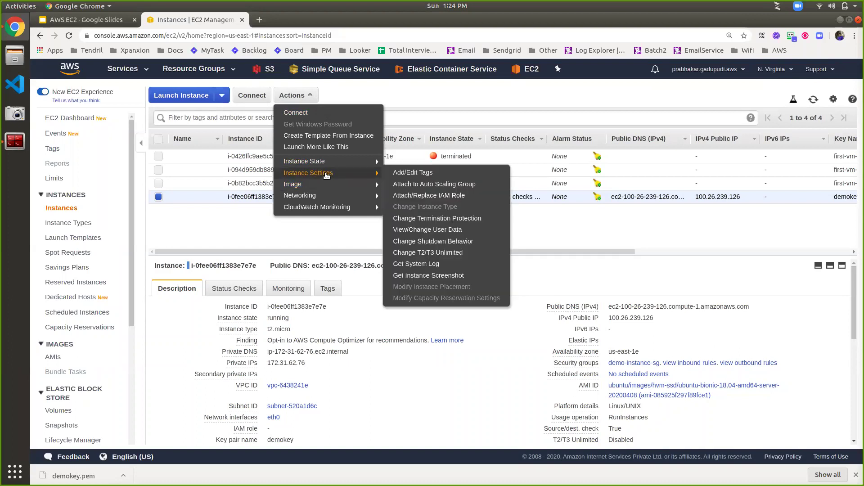
pyautogui.click(405, 219)
pyautogui.click(626, 309)
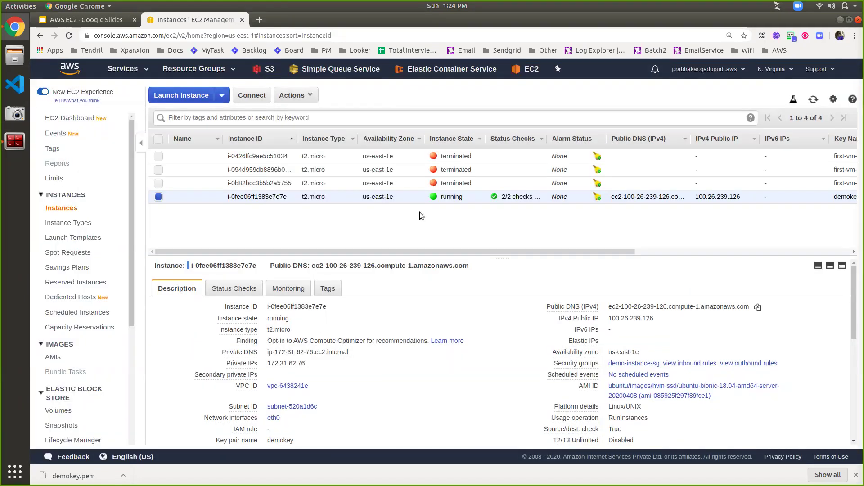
# Open the termination confirmation for the running instance to check its protection, and cancel it
pyautogui.click(311, 99)
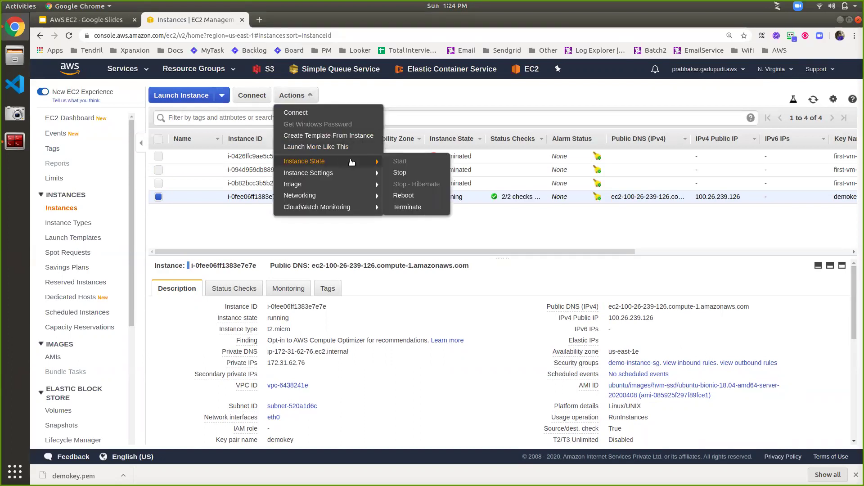
pyautogui.moveTo(351, 161)
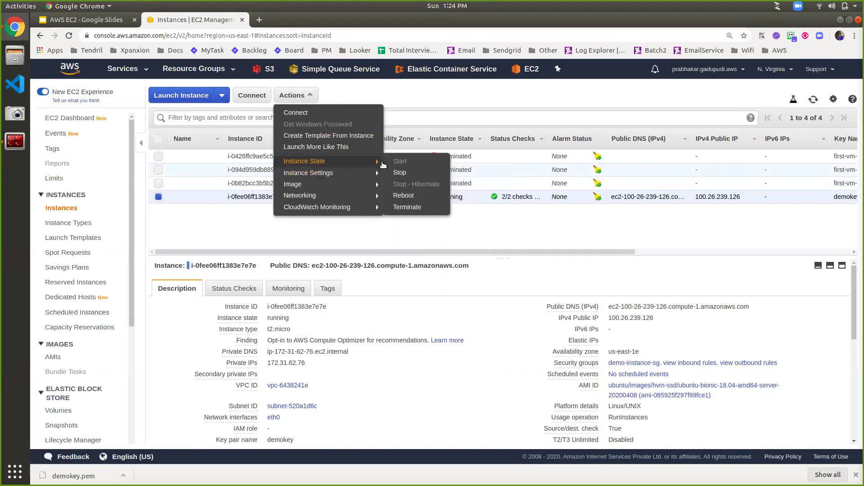
pyautogui.click(406, 206)
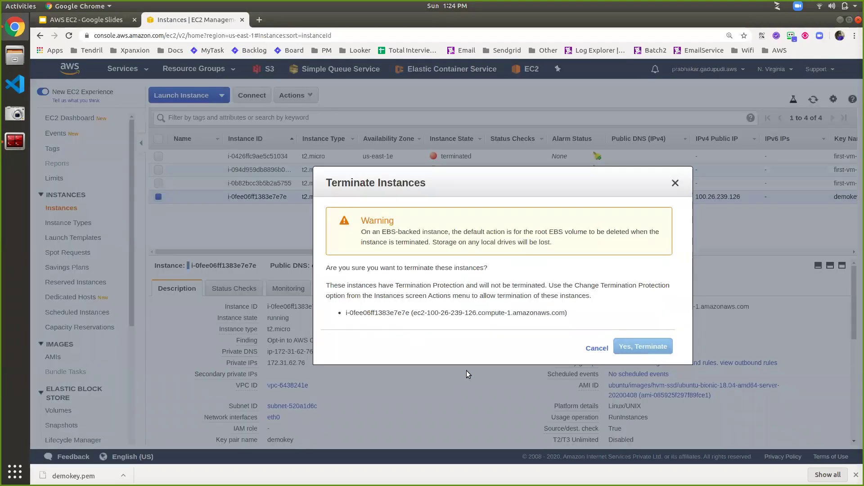
pyautogui.click(594, 347)
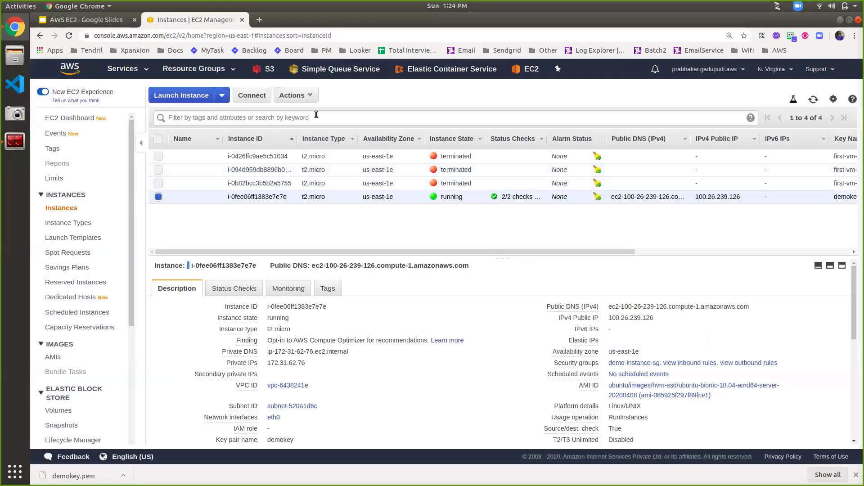
pyautogui.click(306, 100)
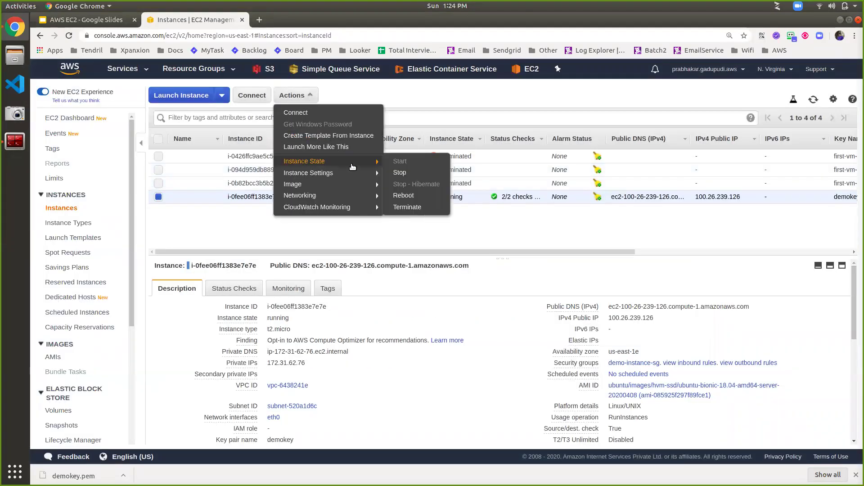
pyautogui.moveTo(361, 182)
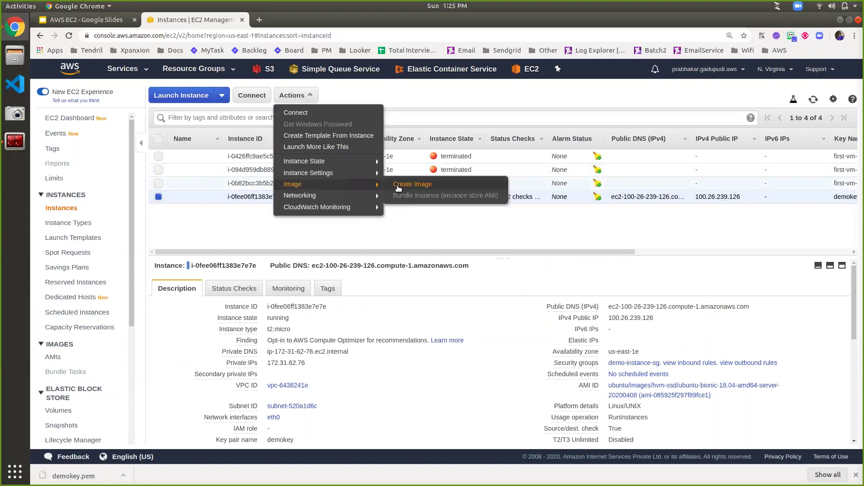
pyautogui.click(399, 218)
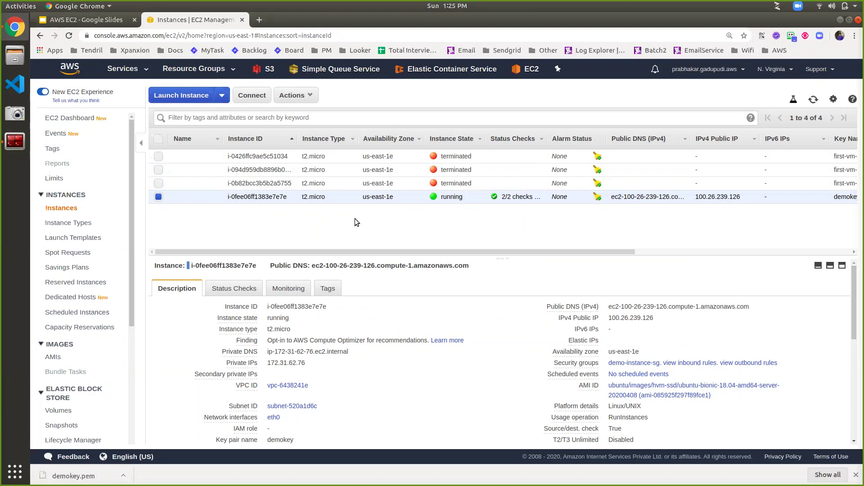
# Start launching a new instance, search the AMIs for windows, and choose Microsoft Windows Server 2019 Base with Containers
pyautogui.click(191, 96)
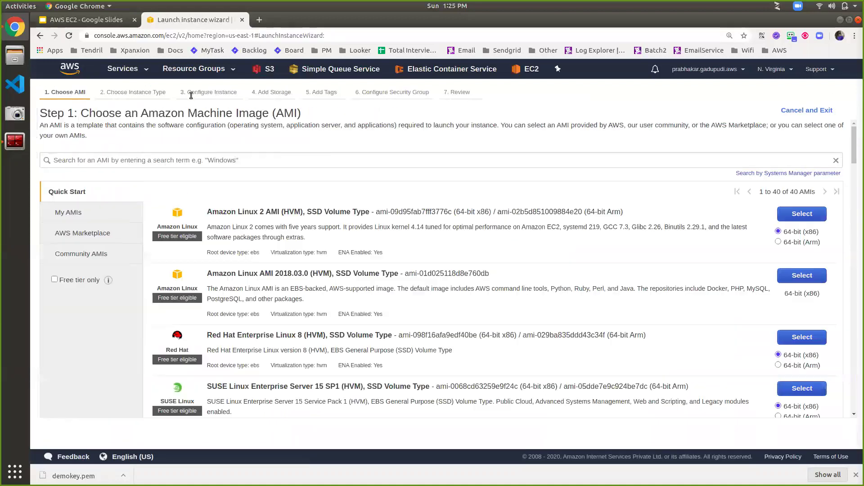
pyautogui.scroll(-3, 252, 364)
pyautogui.scroll(-7, 252, 364)
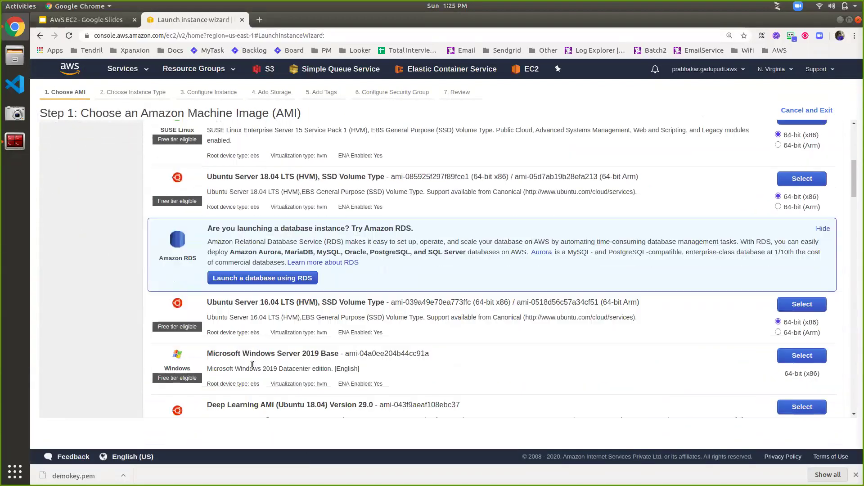
pyautogui.scroll(3, 252, 364)
pyautogui.scroll(5, 252, 364)
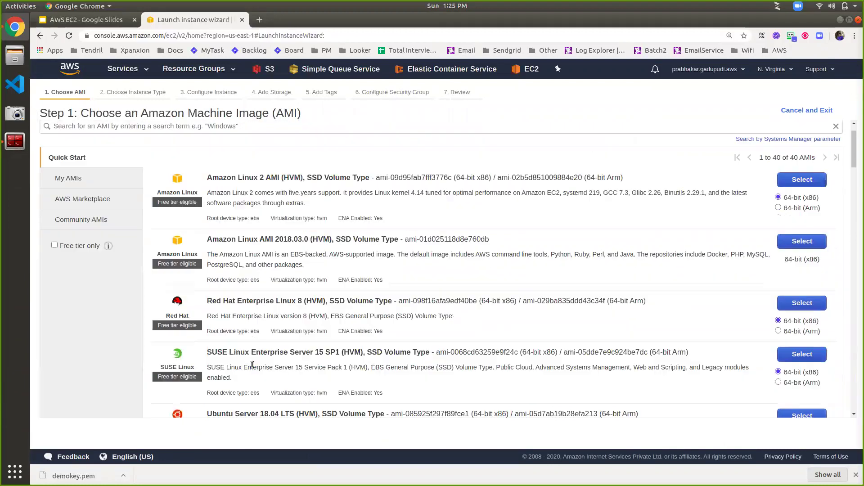
pyautogui.click(191, 163)
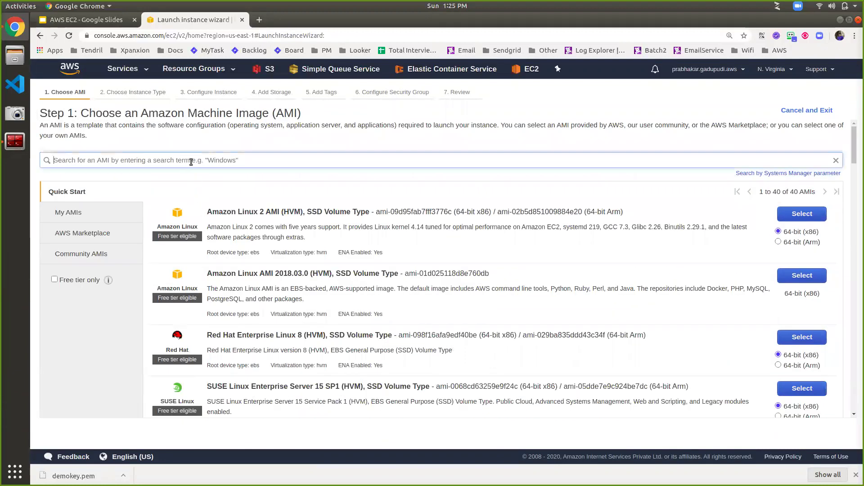
pyautogui.write('windows')
pyautogui.press('Return')
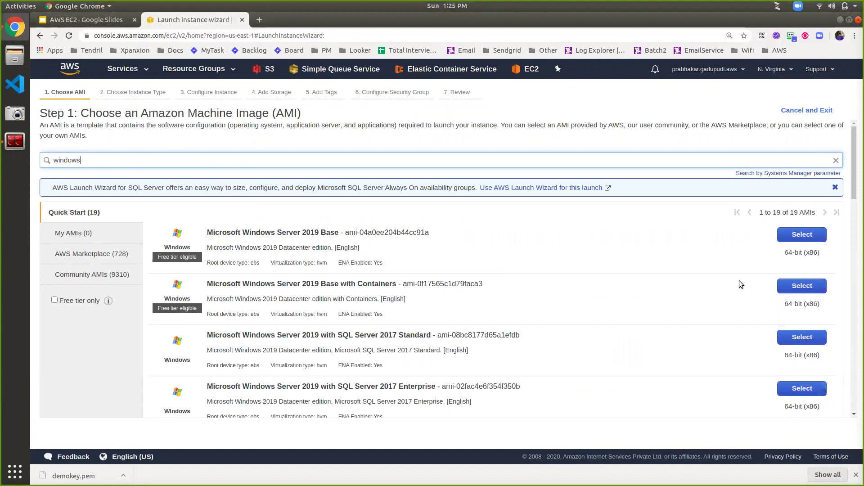
pyautogui.click(793, 286)
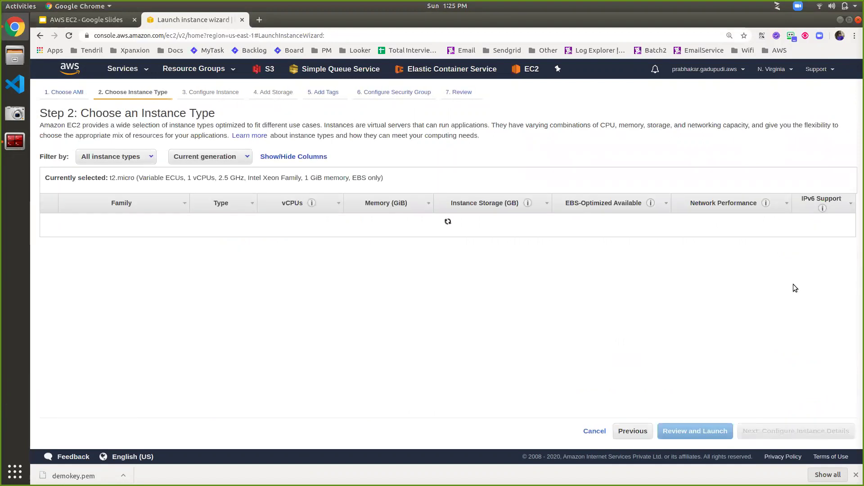
# Accept the default t2.micro type, instance details and 30 GiB General Purpose SSD root volume, and continue to the tags
pyautogui.click(768, 429)
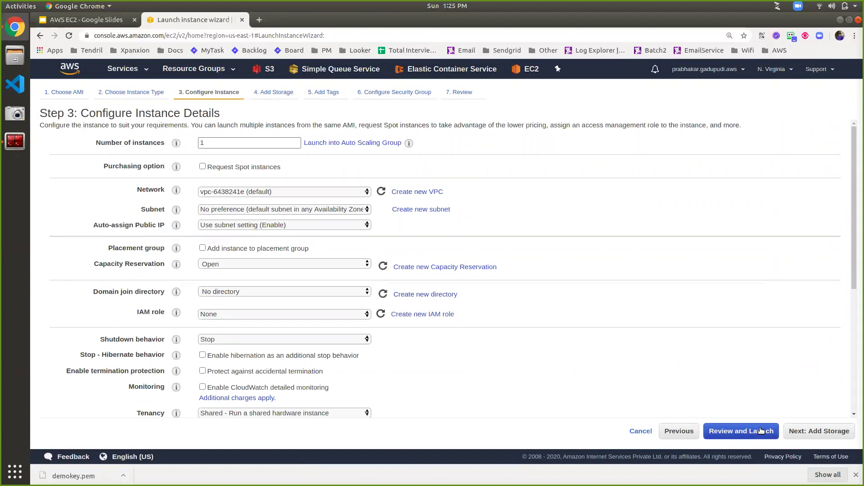
pyautogui.click(803, 428)
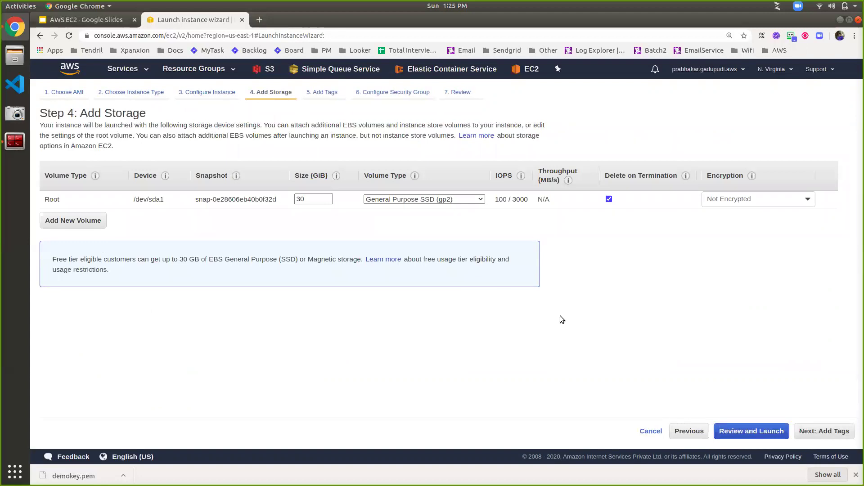
pyautogui.click(309, 200)
pyautogui.click(840, 432)
# Add a tag with key demo and value windows instance, and continue to the security group settings
pyautogui.click(57, 248)
pyautogui.write('demo')
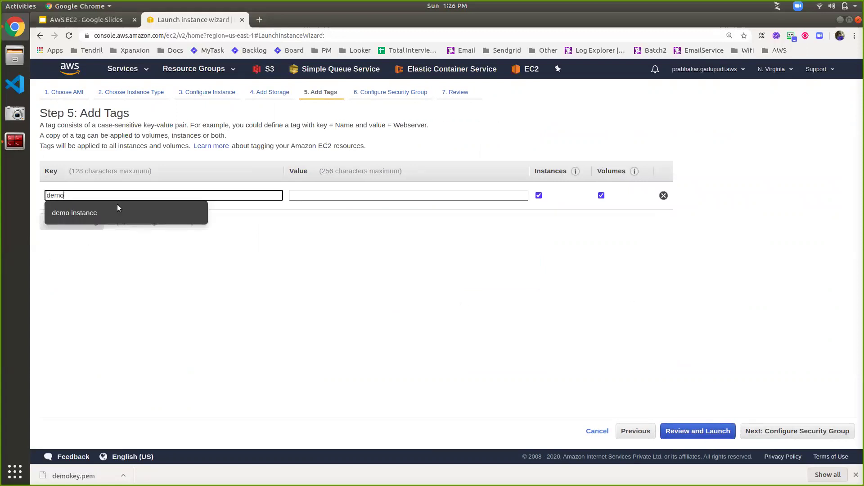
pyautogui.press('Tab')
pyautogui.write('windows instance')
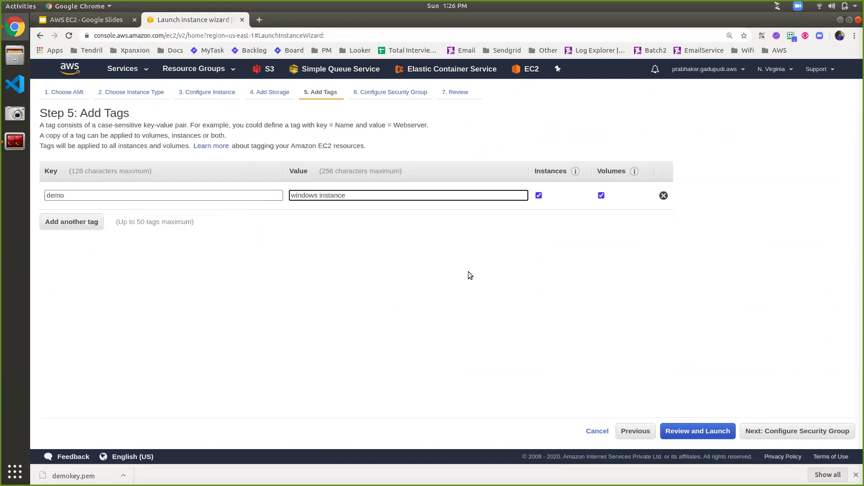
pyautogui.click(776, 434)
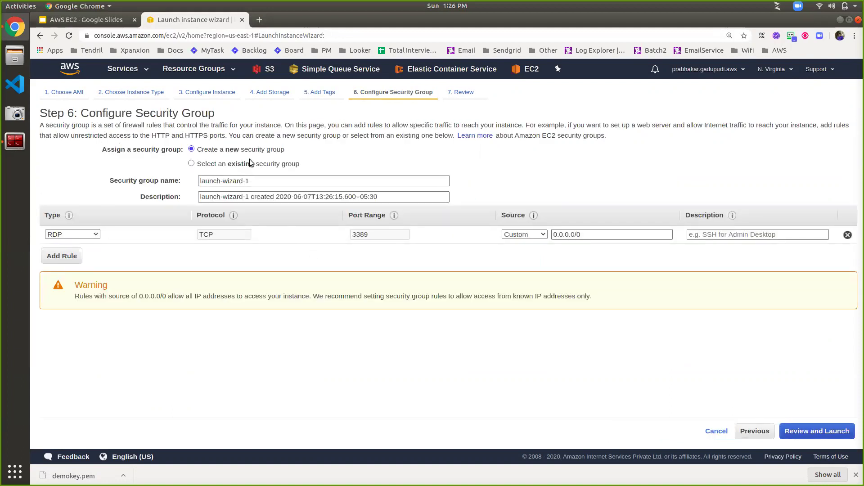
# Create a new security group named windows-sg with the default RDP rule, and continue to the launch review
pyautogui.moveTo(257, 181); pyautogui.dragTo(199, 180)
pyautogui.click(196, 162)
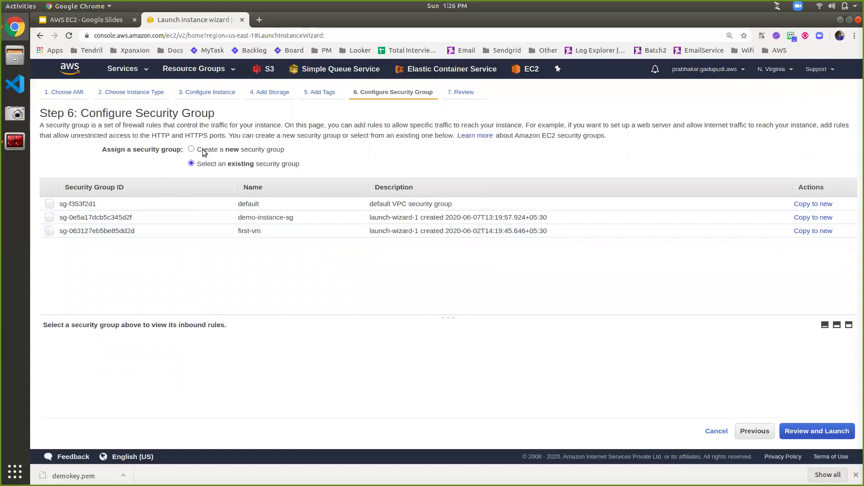
pyautogui.click(217, 152)
pyautogui.moveTo(268, 180); pyautogui.dragTo(143, 173)
pyautogui.write('windows-')
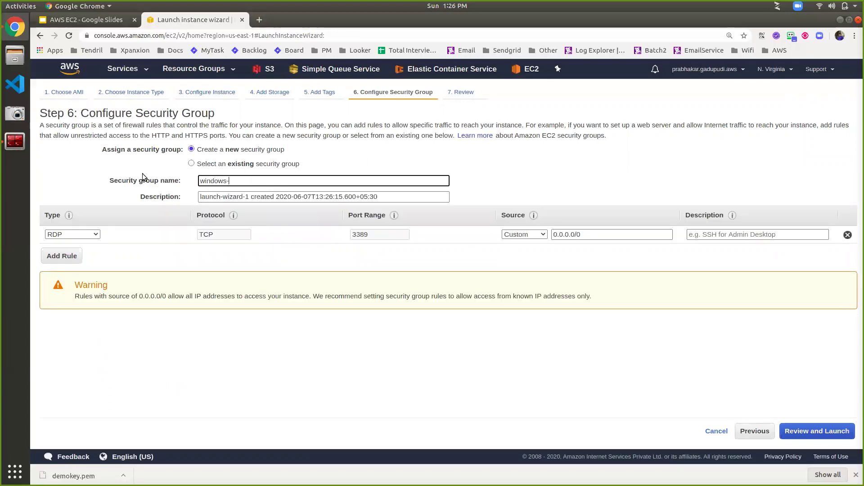
pyautogui.write('sg')
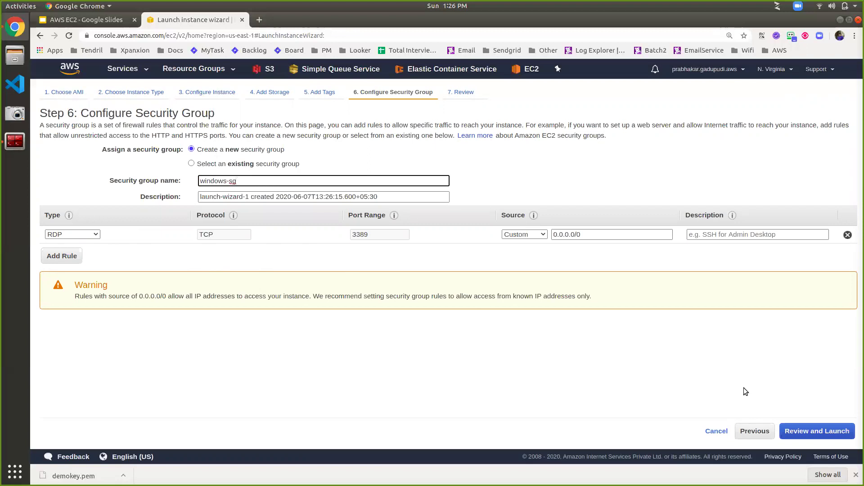
pyautogui.click(807, 431)
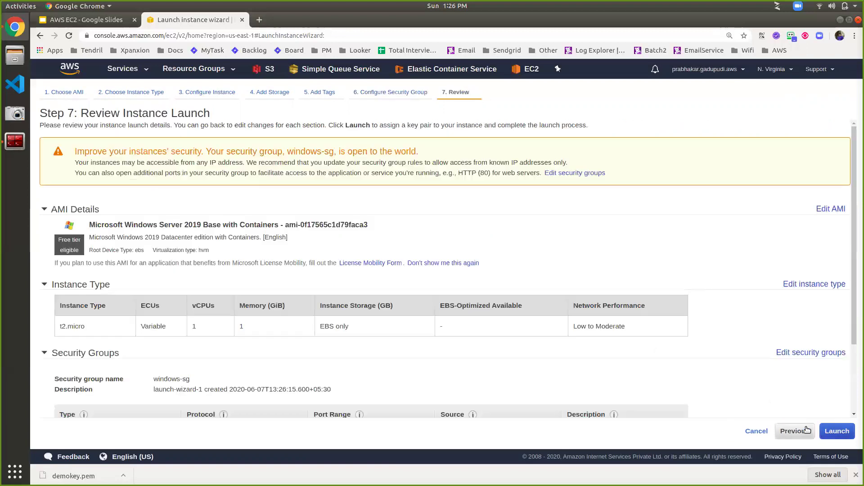
# Launch the instance with the existing demokey key pair, acknowledging access to its private key file, and return to the instances list
pyautogui.click(841, 435)
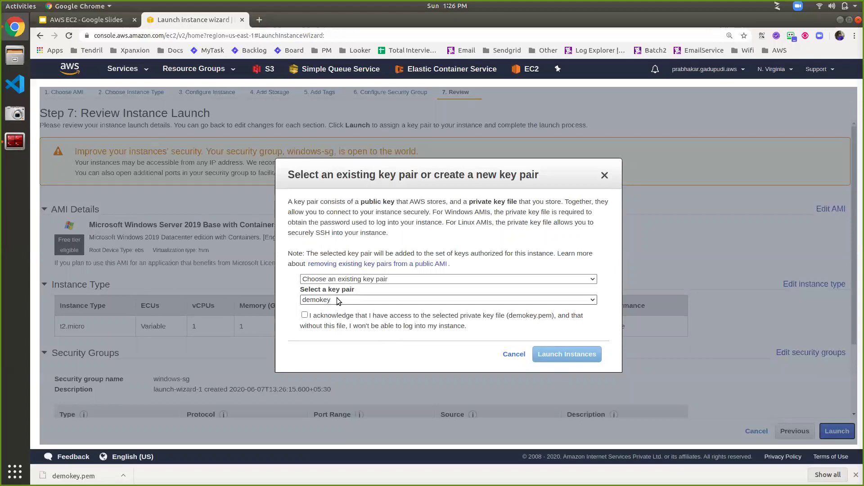
pyautogui.click(305, 314)
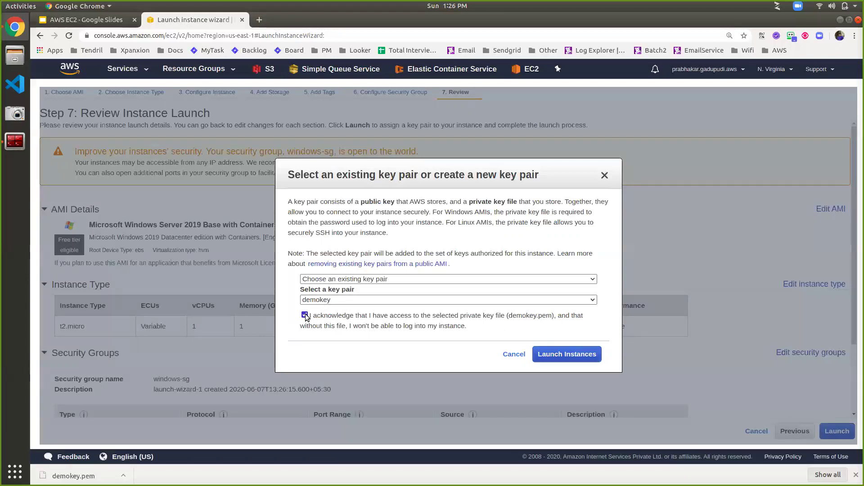
pyautogui.click(540, 355)
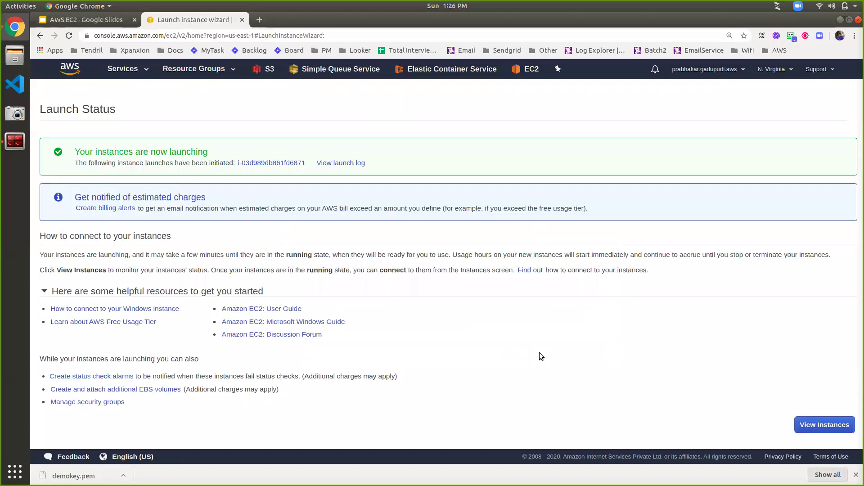
pyautogui.click(815, 429)
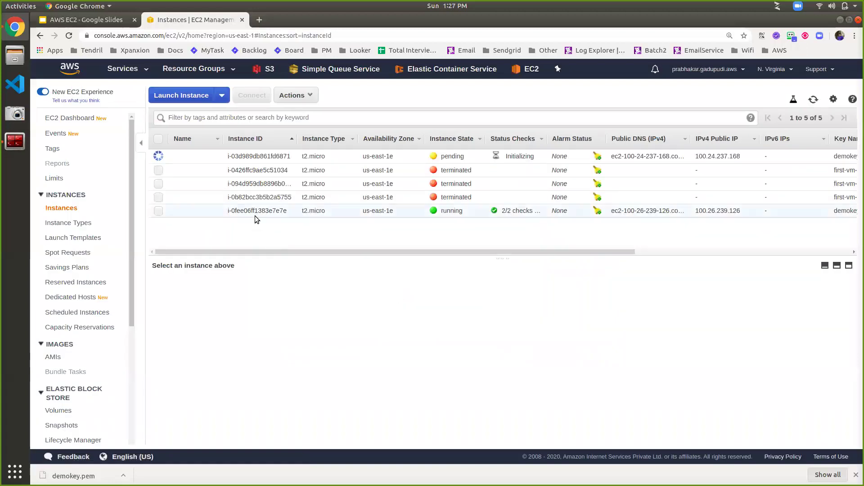
# Review the SSH connection instructions for the earlier running Ubuntu instance, and close them
pyautogui.click(333, 212)
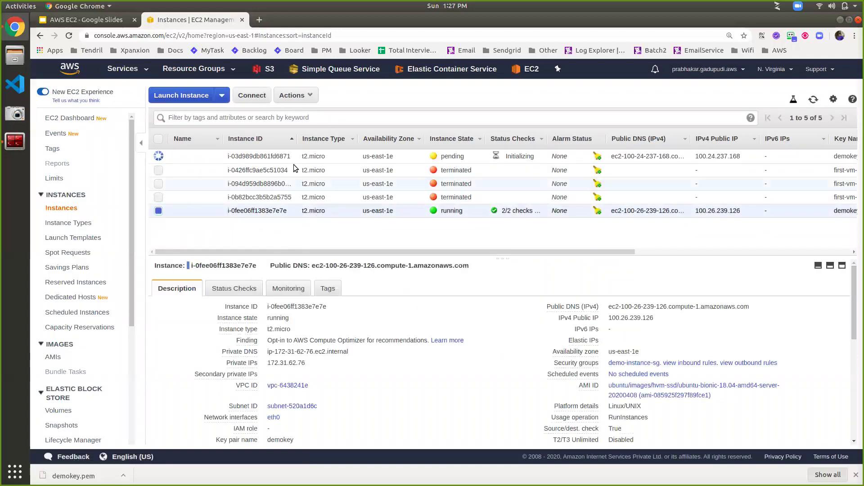
pyautogui.click(252, 97)
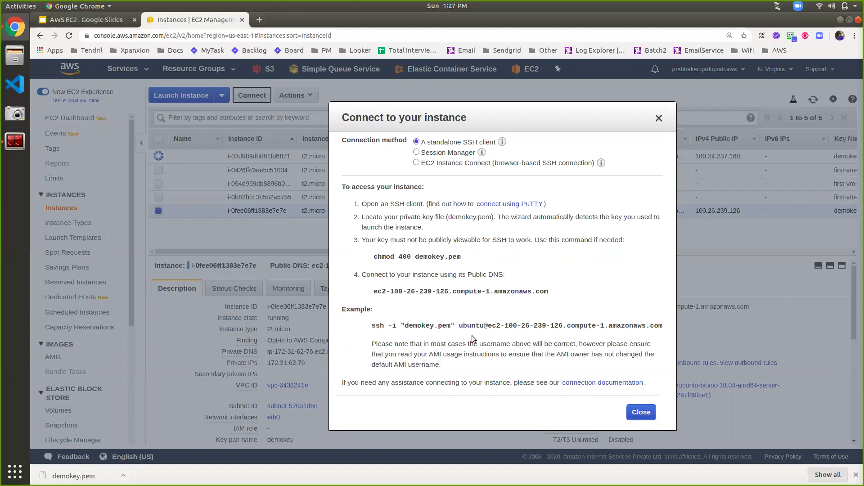
pyautogui.doubleClick(435, 326)
pyautogui.click(659, 119)
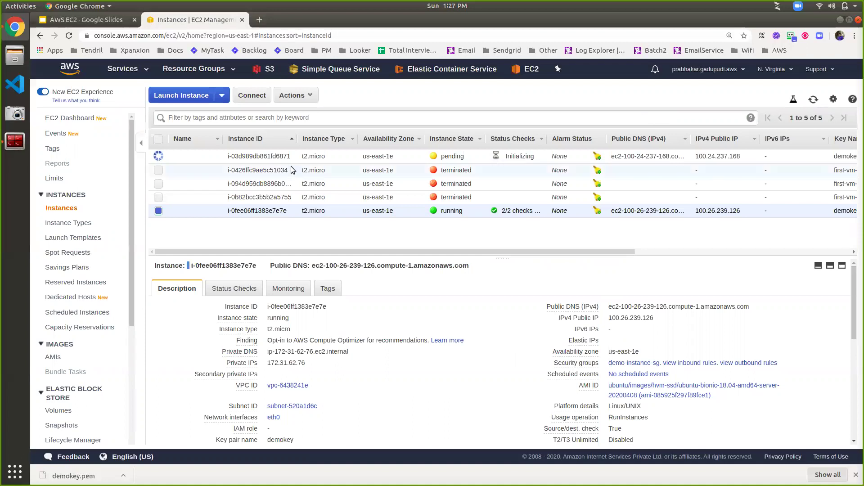
# Select the new Windows instance, try to retrieve its RDP password from the connection details, and close them
pyautogui.click(334, 164)
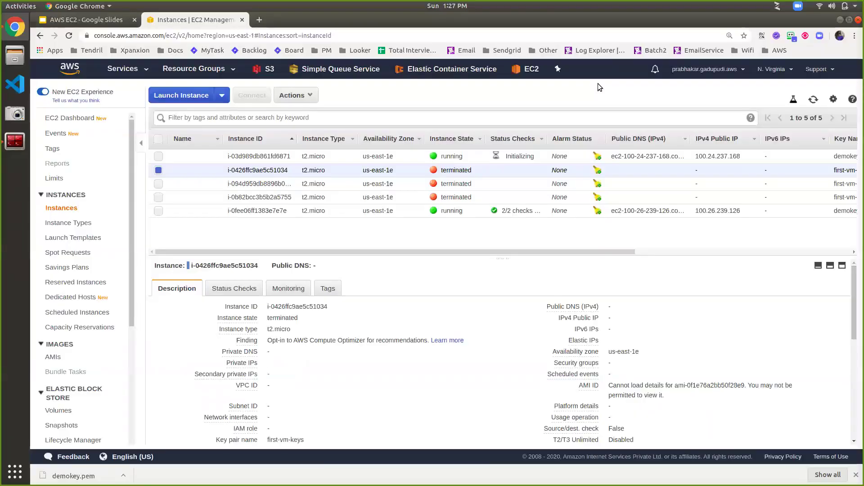
pyautogui.click(346, 160)
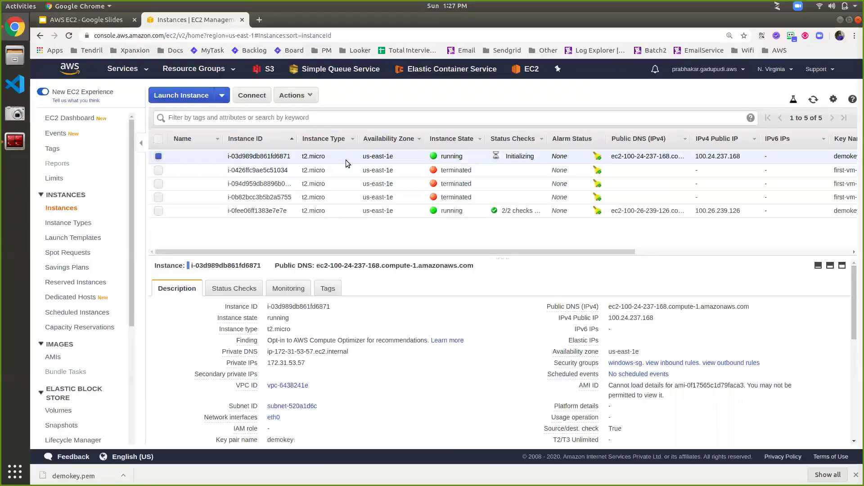
pyautogui.click(257, 101)
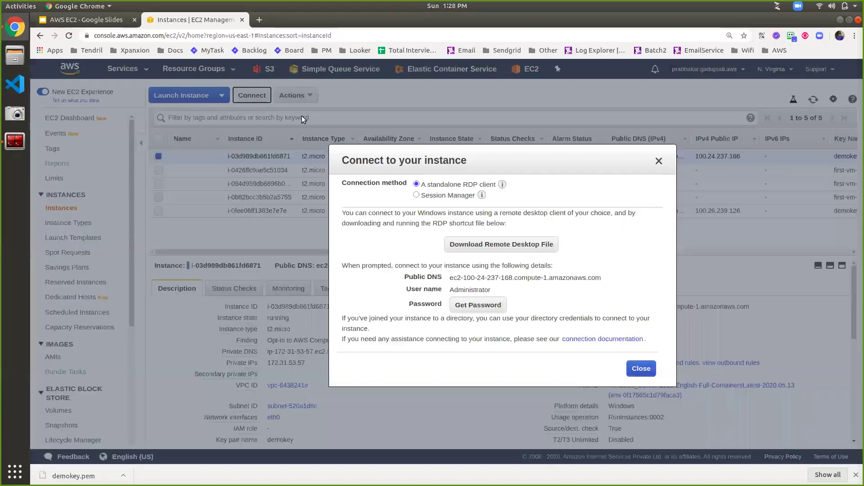
pyautogui.click(488, 310)
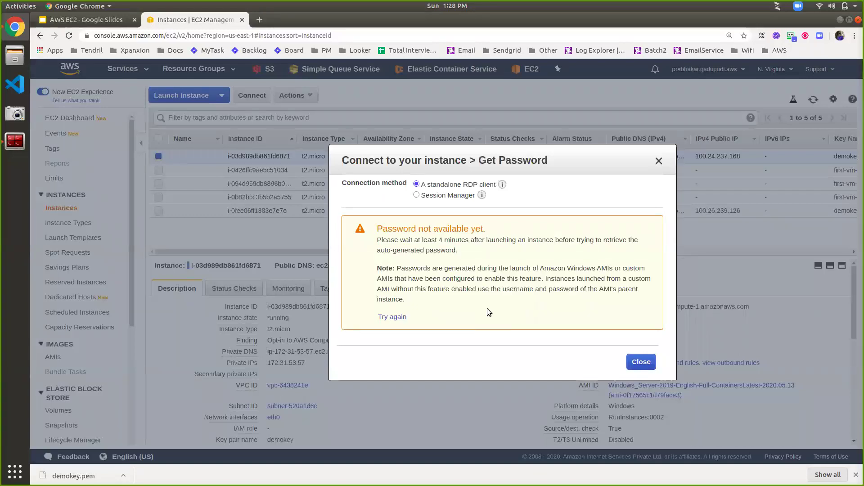
pyautogui.click(640, 361)
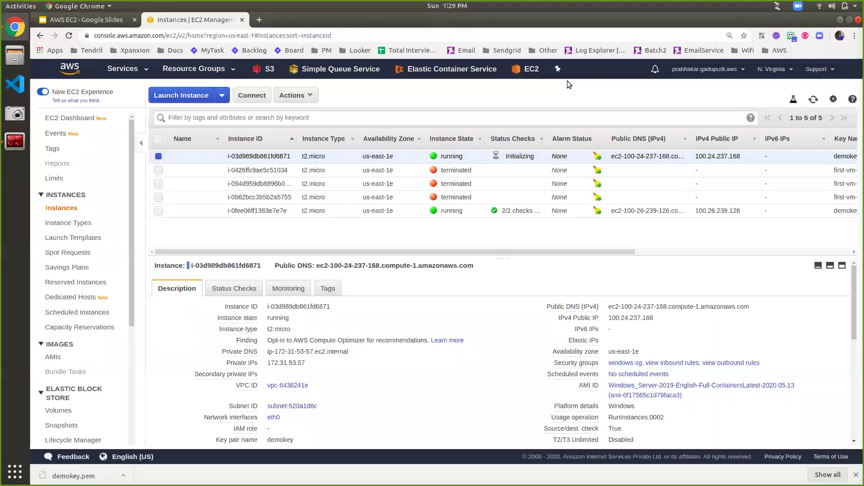
# Request the Windows instance's RDP password again and load demokey.pem from the awsKeys folder as its key pair file
pyautogui.click(252, 95)
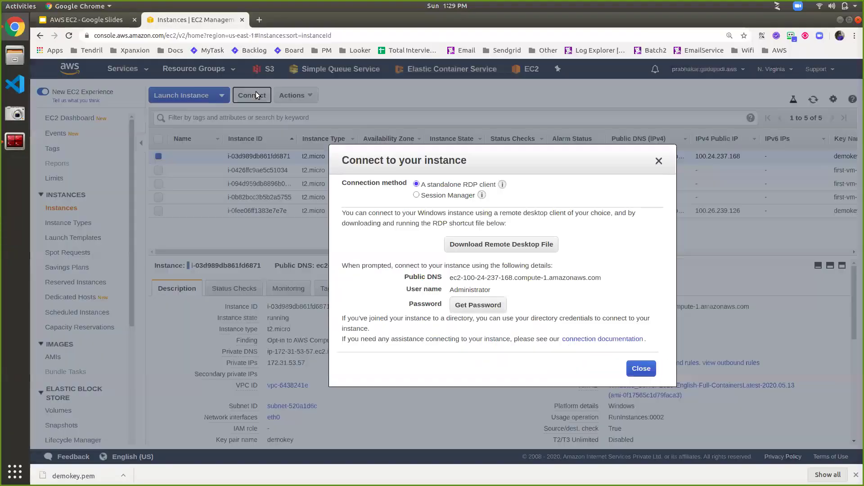
pyautogui.click(469, 304)
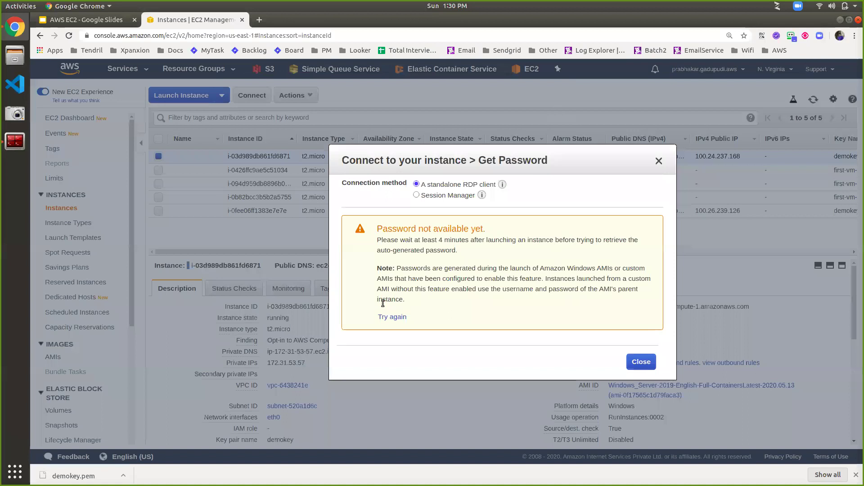
pyautogui.click(385, 318)
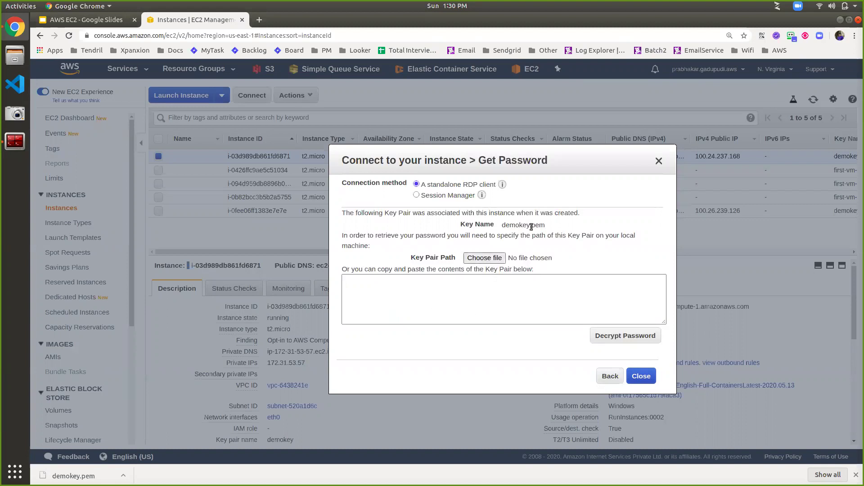
pyautogui.click(490, 262)
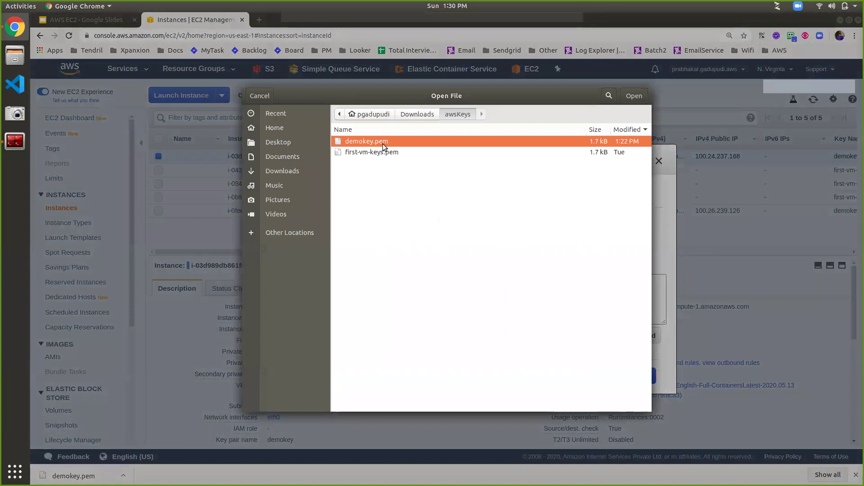
pyautogui.doubleClick(378, 141)
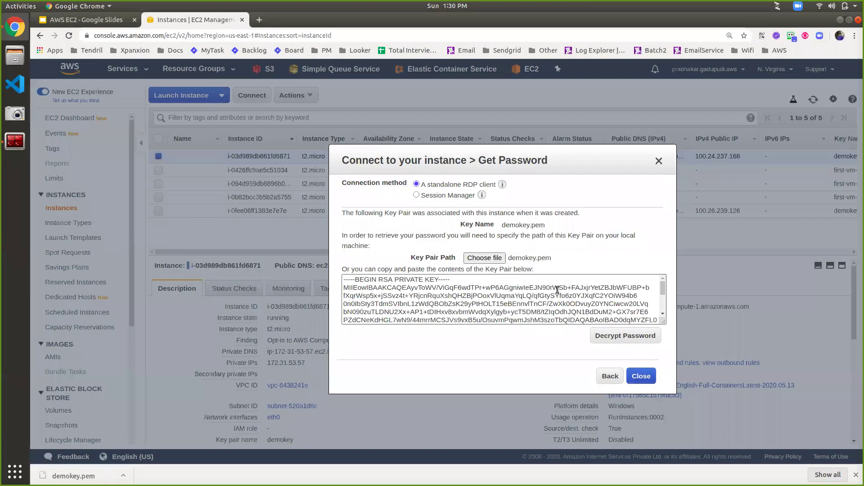
# Decrypt the Windows instance's administrator password with the loaded key pair and copy the password
pyautogui.click(630, 336)
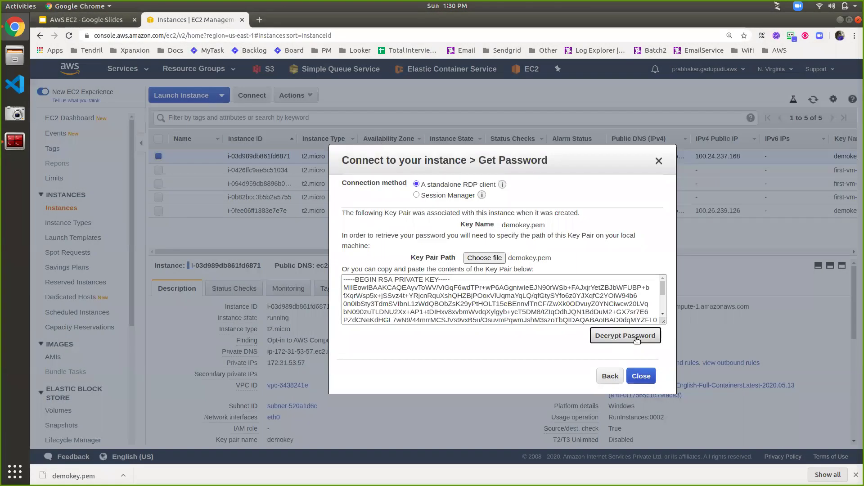
pyautogui.moveTo(587, 305)
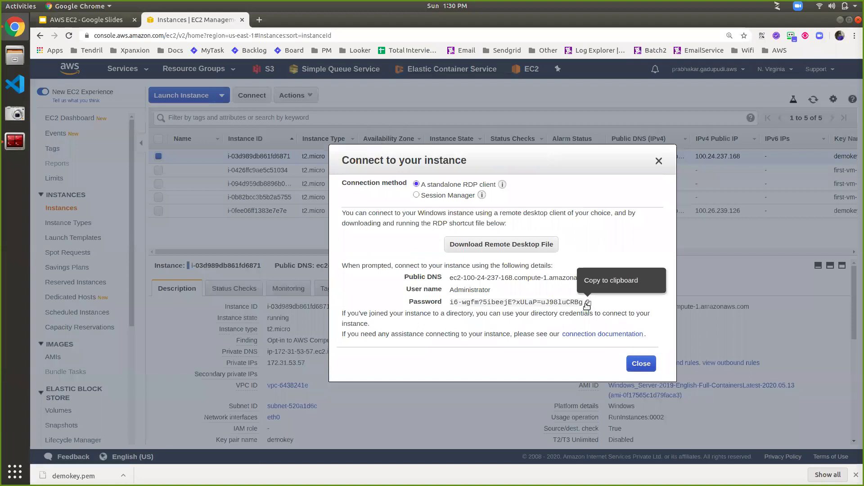
pyautogui.click(587, 303)
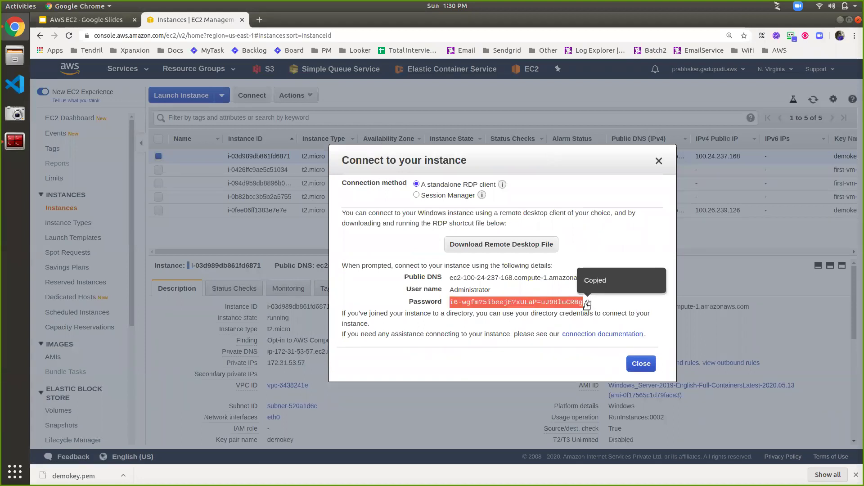
# Download the Windows instance's remote desktop file and open it in Remmina
pyautogui.click(522, 245)
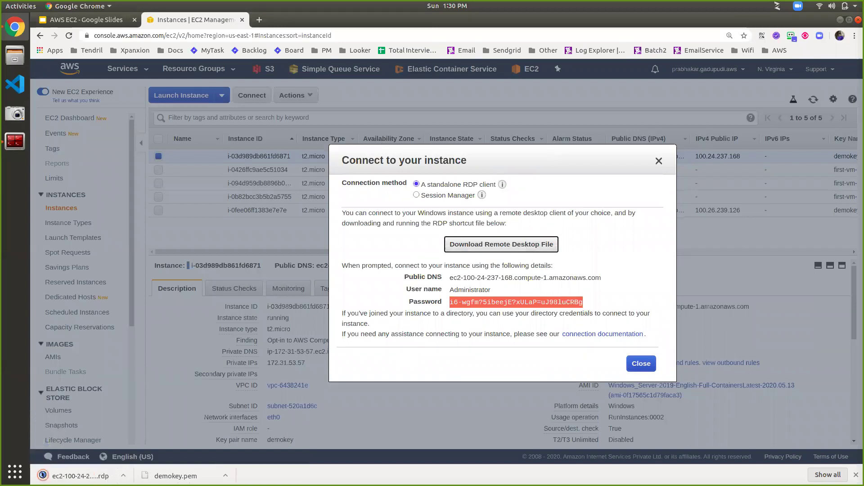
pyautogui.click(75, 475)
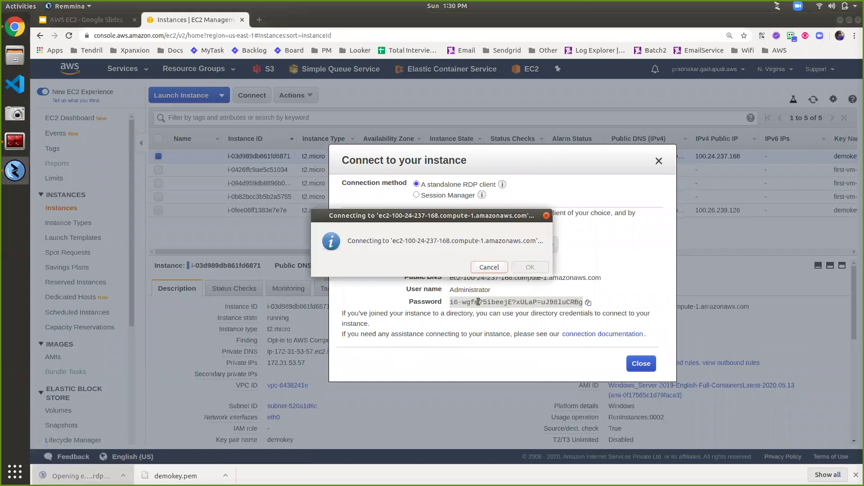
pyautogui.click(562, 305)
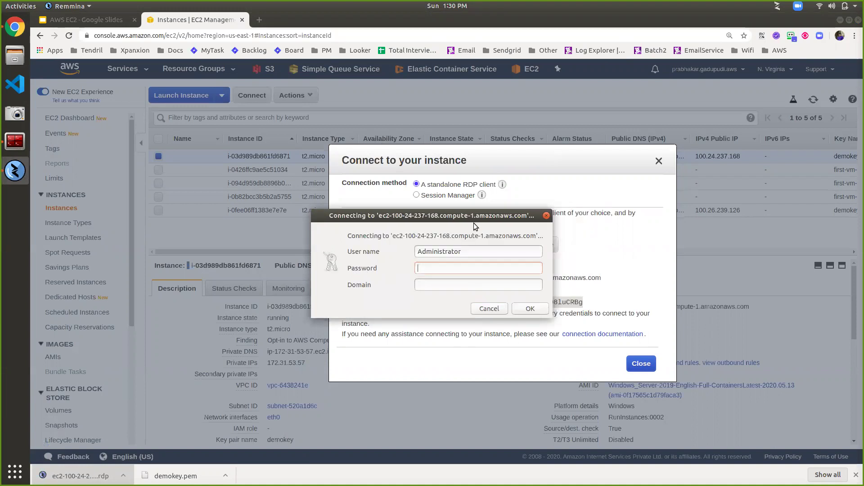
# Move the login dialog clear of the connection details and log in as Administrator with the copied password
pyautogui.moveTo(472, 218); pyautogui.dragTo(505, 137)
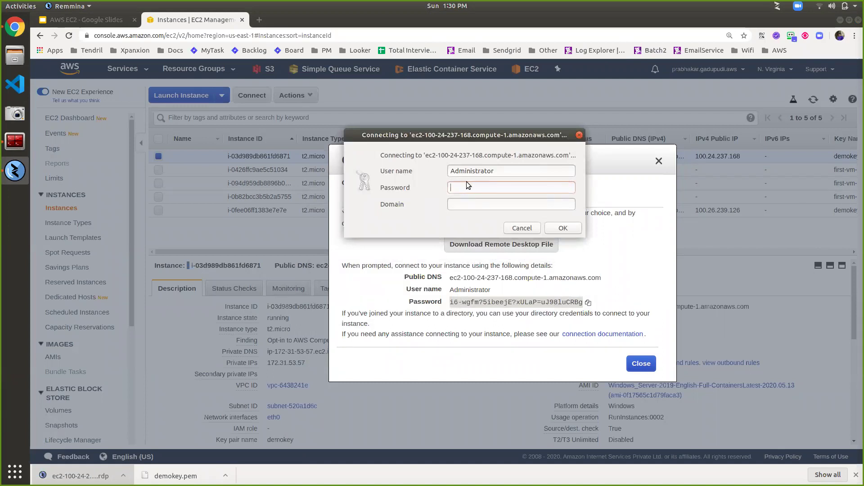
pyautogui.hotkey('ctrl', 'v')
pyautogui.click(552, 228)
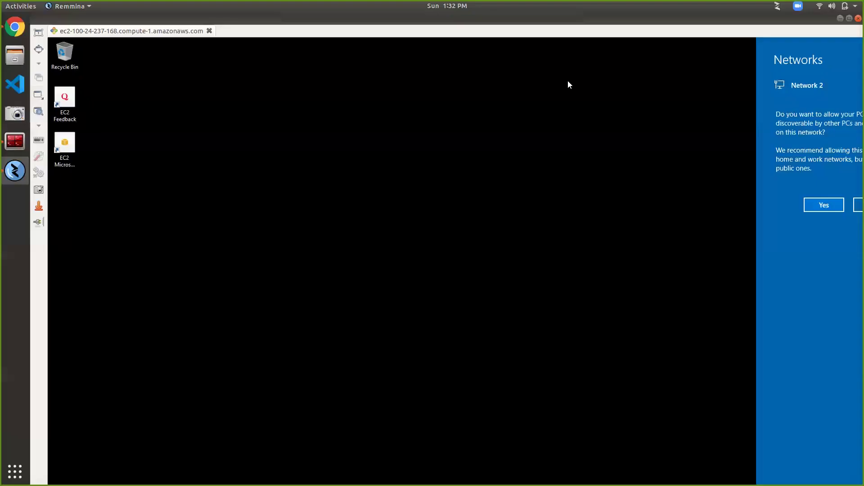
# Show the remote Windows session in full screen and open its Desktop folder in File Explorer
pyautogui.click(404, 152)
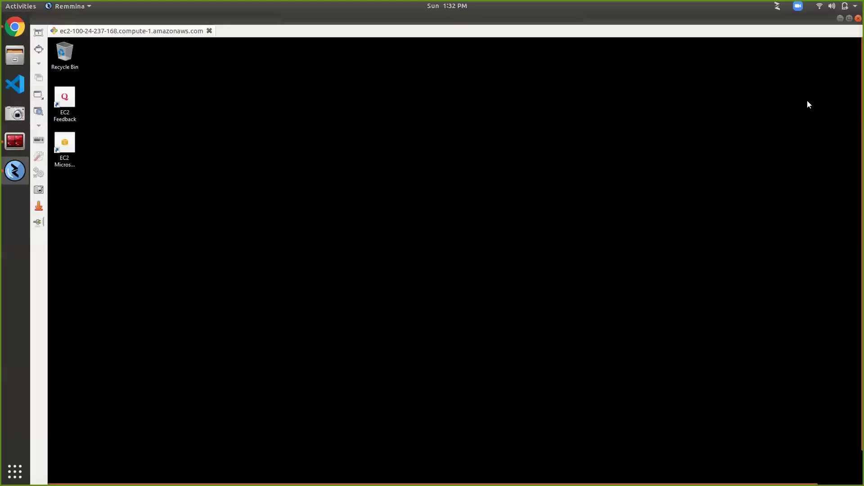
pyautogui.click(39, 50)
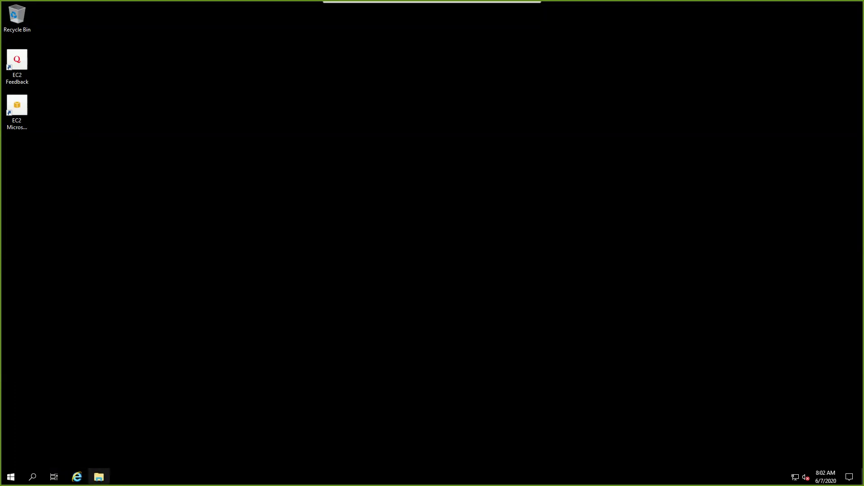
pyautogui.click(98, 477)
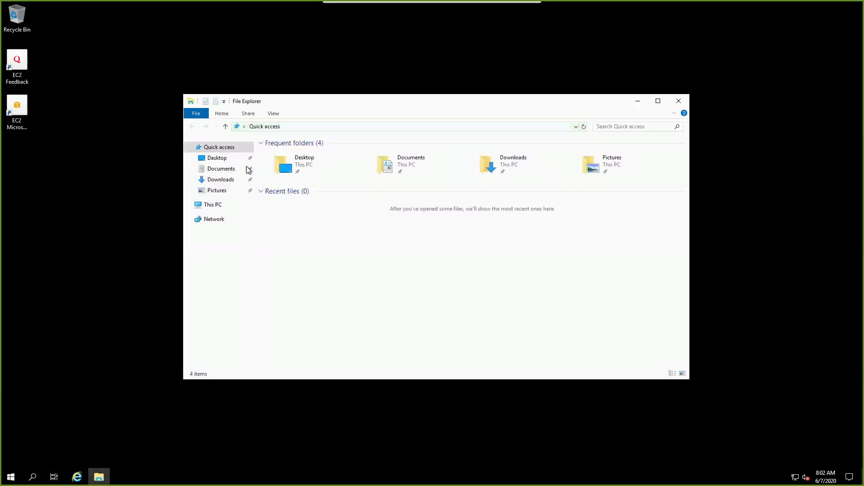
pyautogui.click(216, 158)
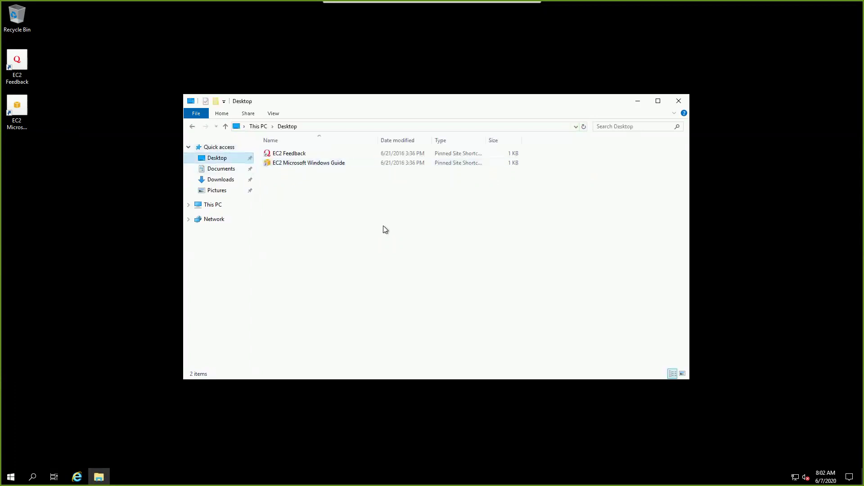